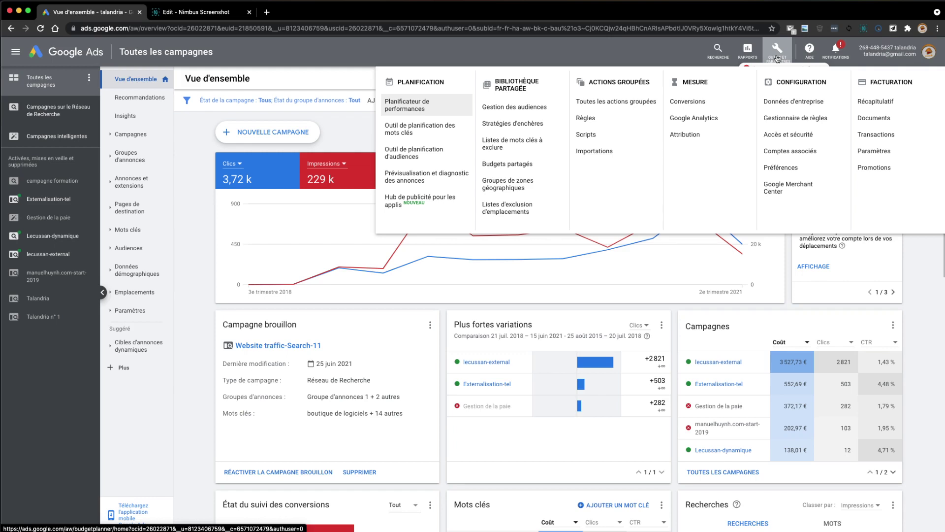
# Open the Rapports page listing the predefined and saved reports.
pyautogui.click(750, 58)
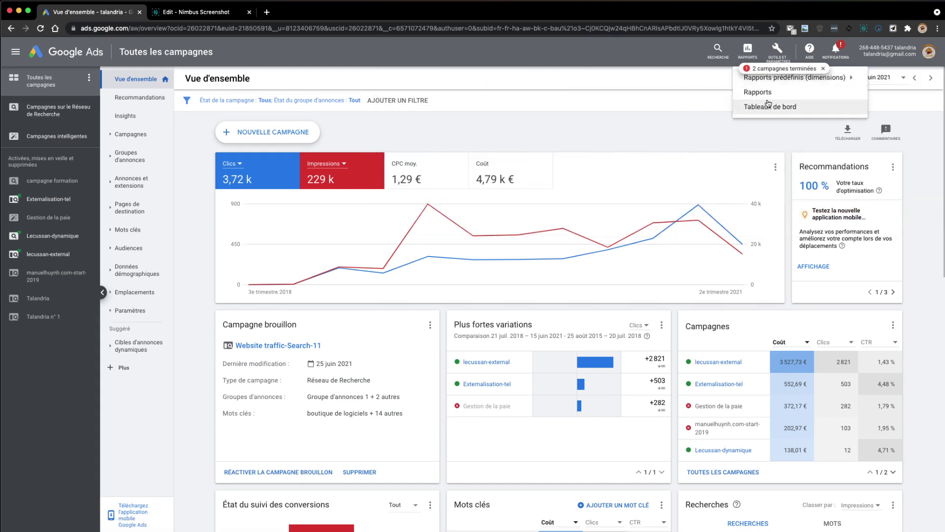
pyautogui.moveTo(768, 84)
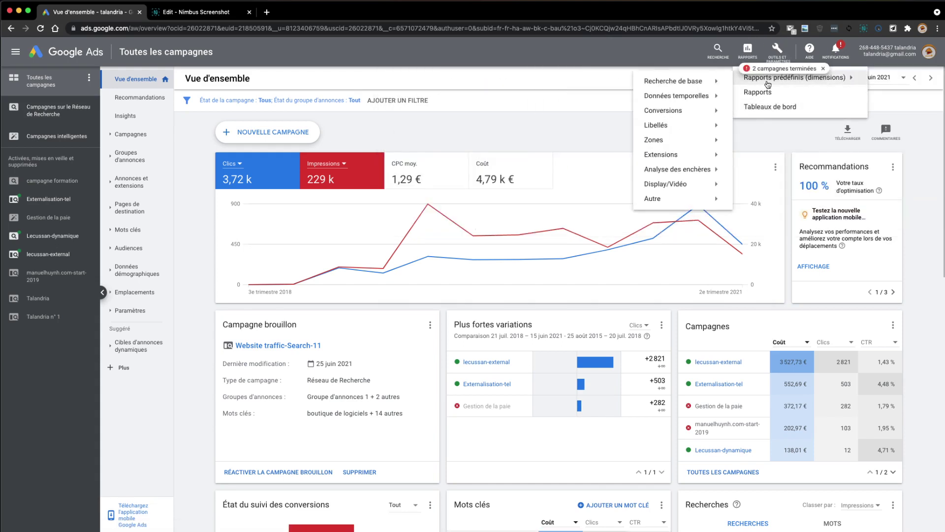
pyautogui.click(767, 92)
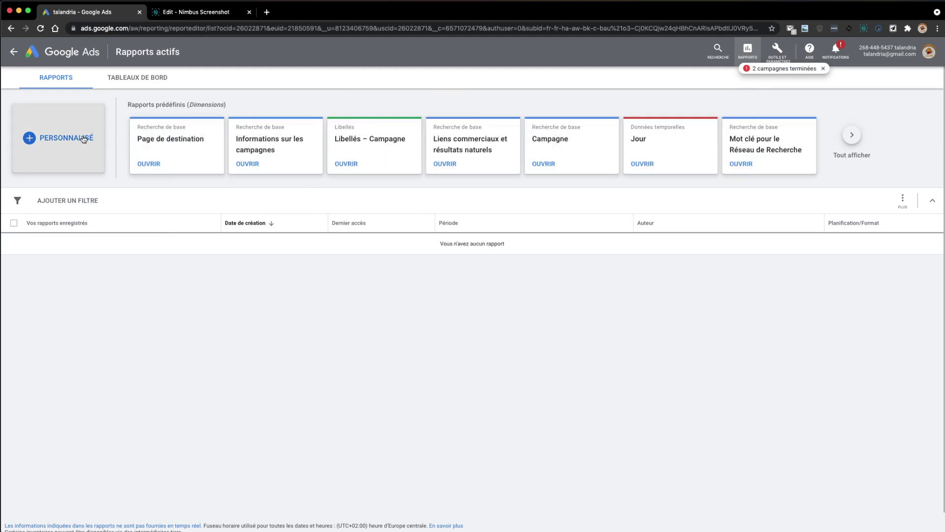
# Create a new blank dashboard.
pyautogui.click(143, 78)
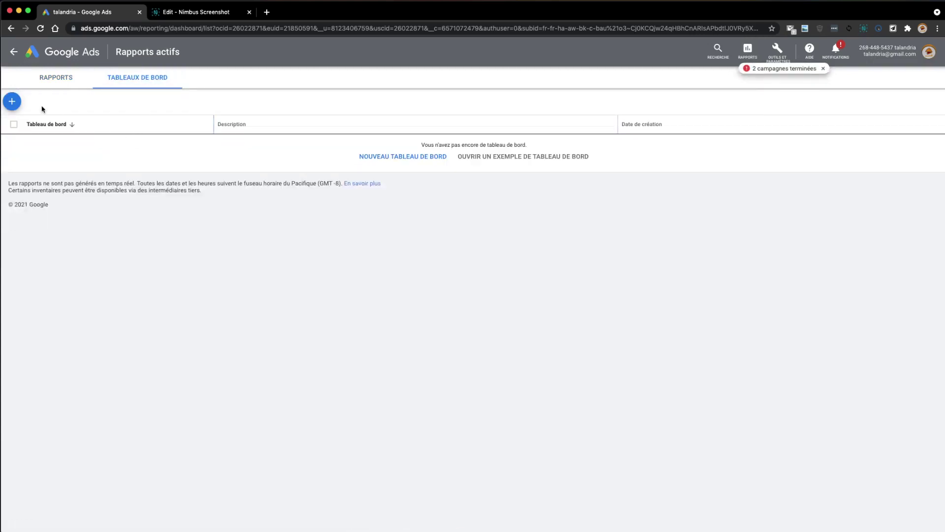
pyautogui.click(11, 101)
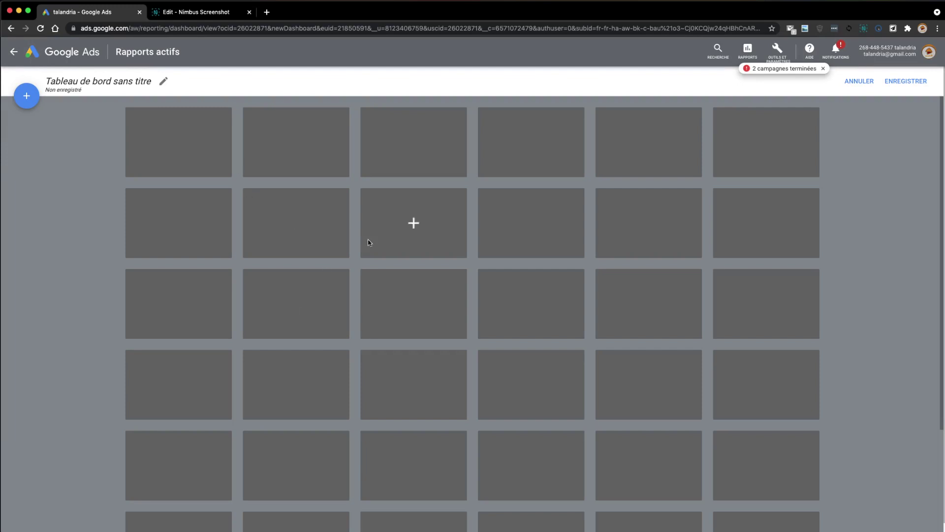
pyautogui.click(183, 145)
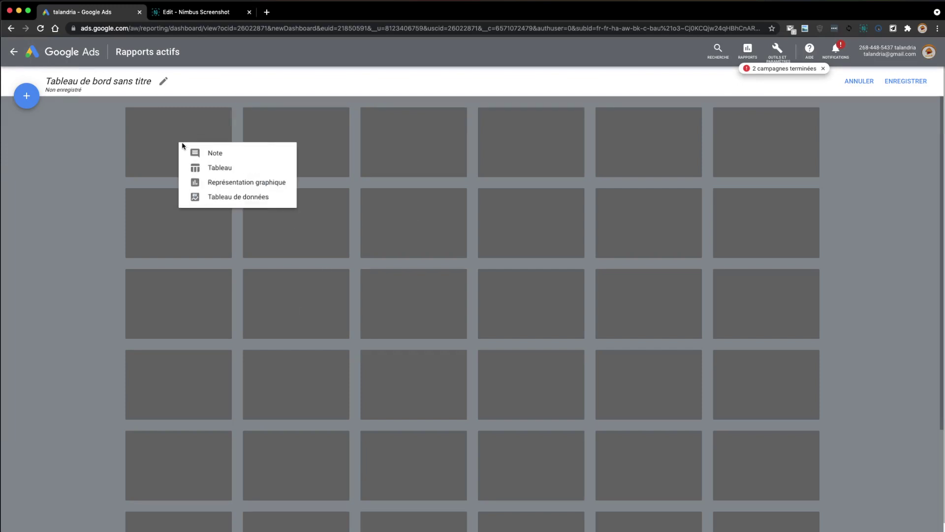
pyautogui.click(236, 181)
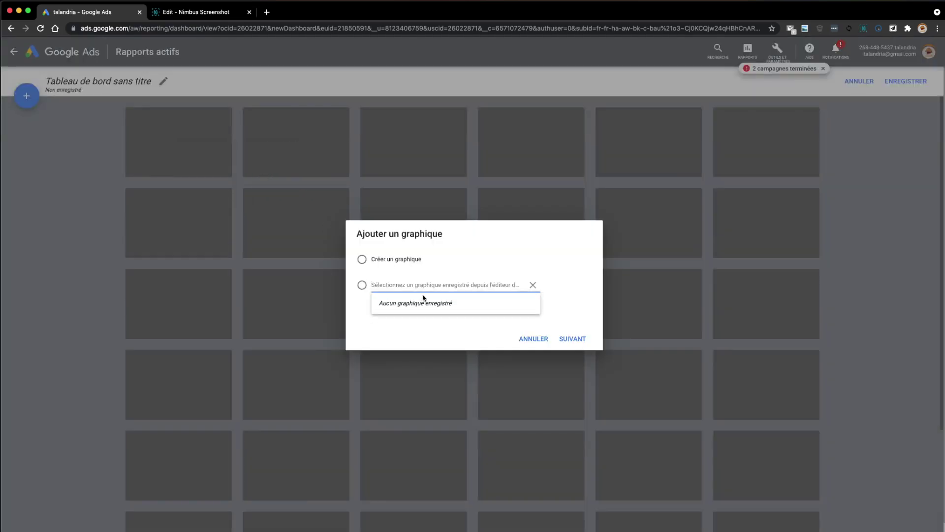
pyautogui.click(532, 285)
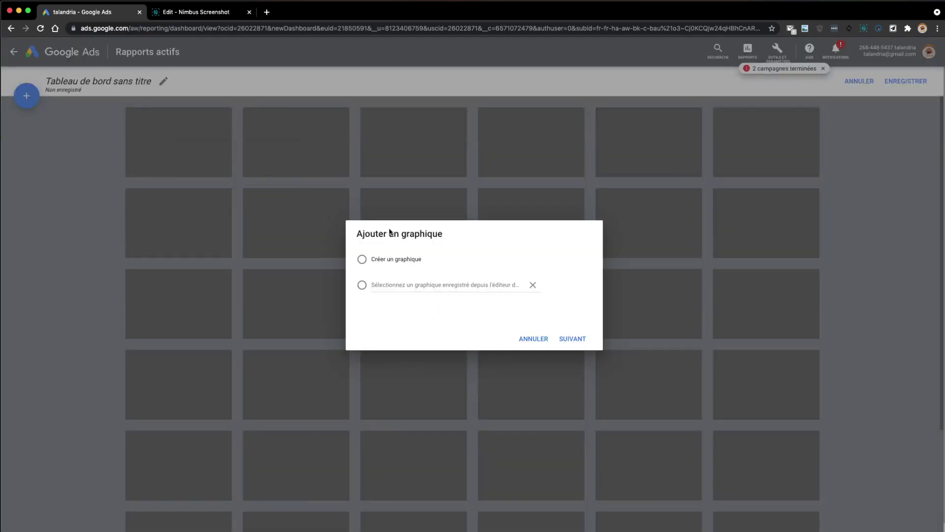
pyautogui.click(533, 339)
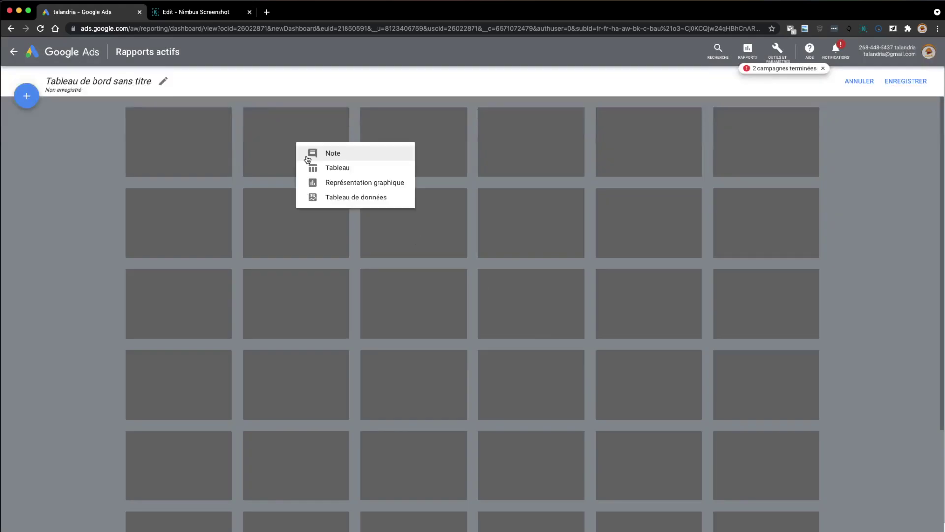
# Add a Tableau de données card for the metric "J'aime" acquis sur YouTube over Le mois dernier, with Graphique de tendance enabled.
pyautogui.click(349, 198)
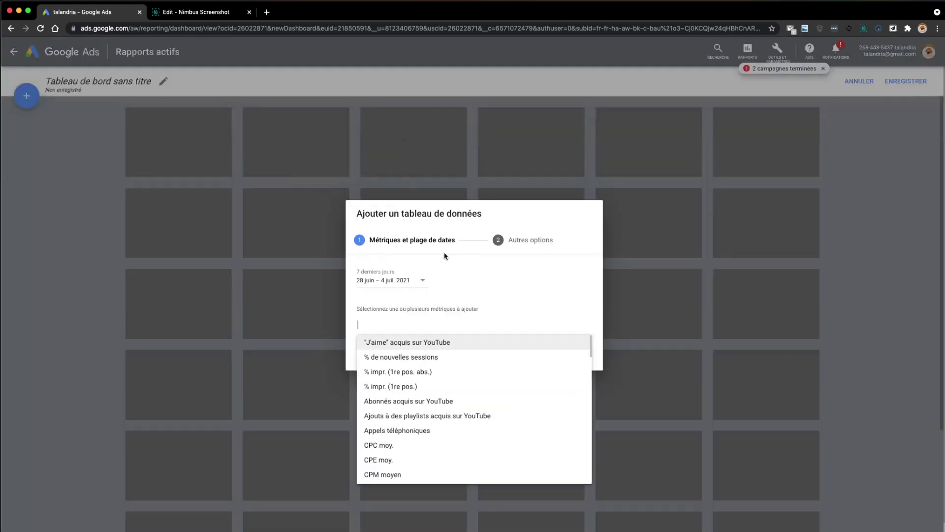
pyautogui.click(418, 346)
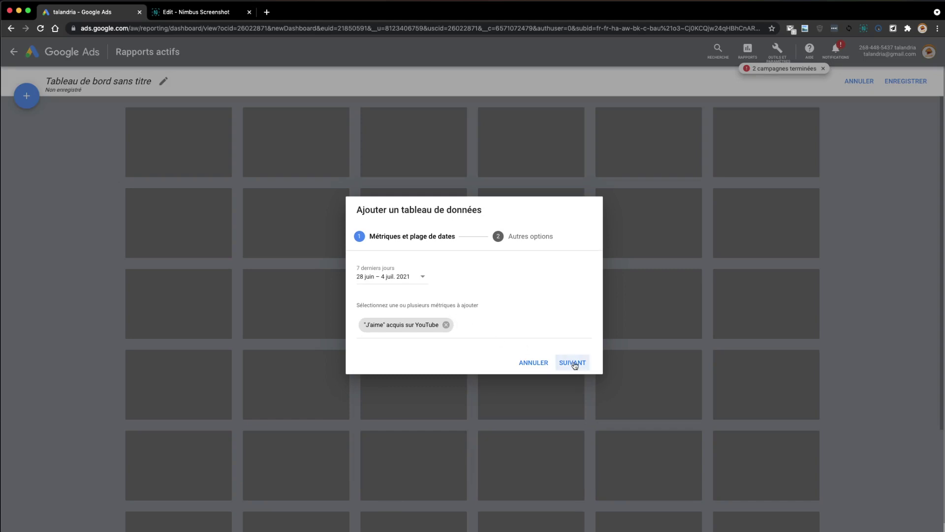
pyautogui.click(409, 276)
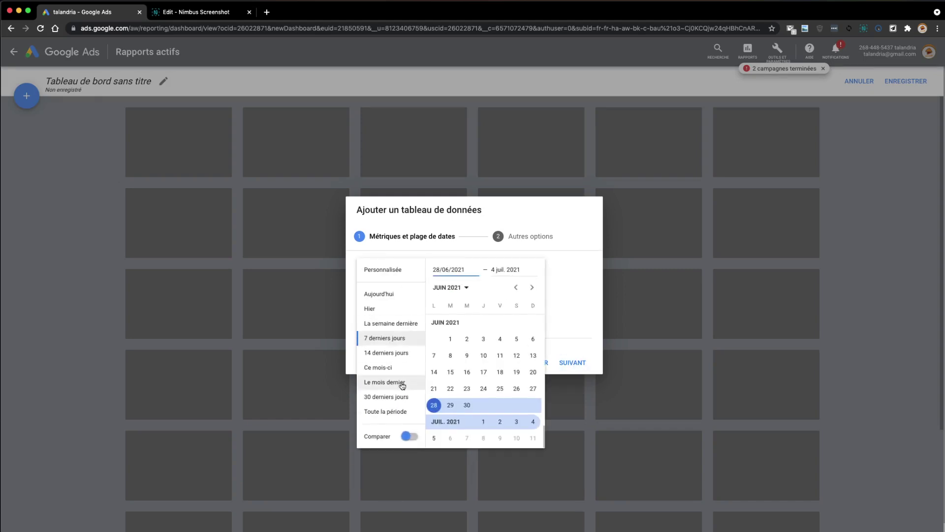
pyautogui.click(399, 382)
pyautogui.click(572, 363)
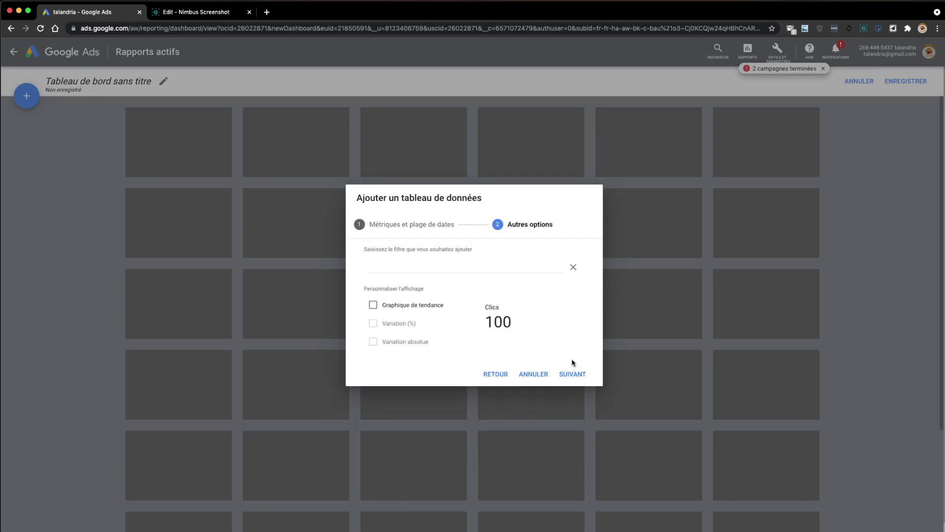
pyautogui.click(373, 305)
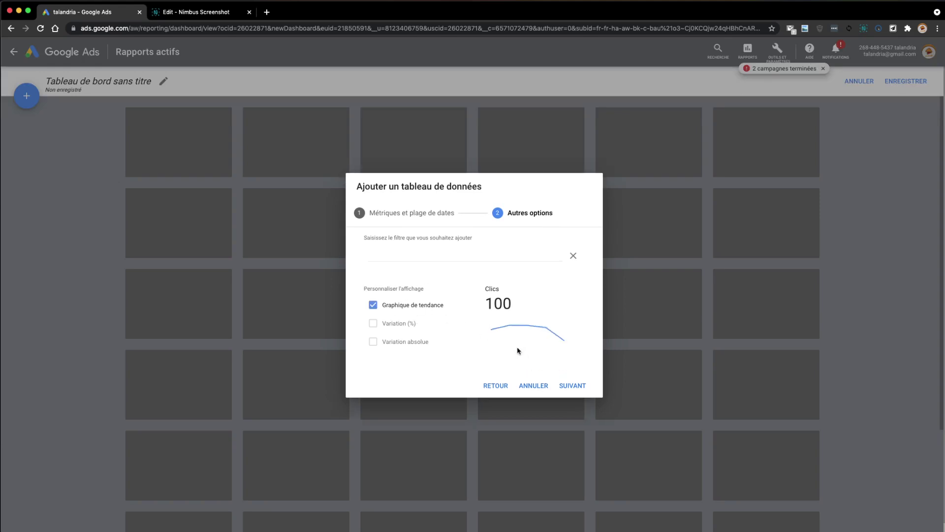
pyautogui.click(572, 385)
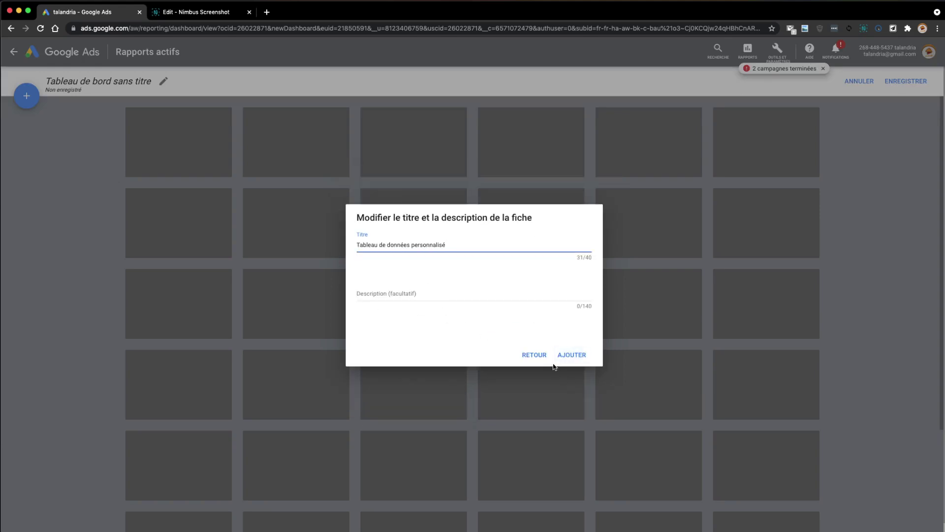
pyautogui.click(568, 359)
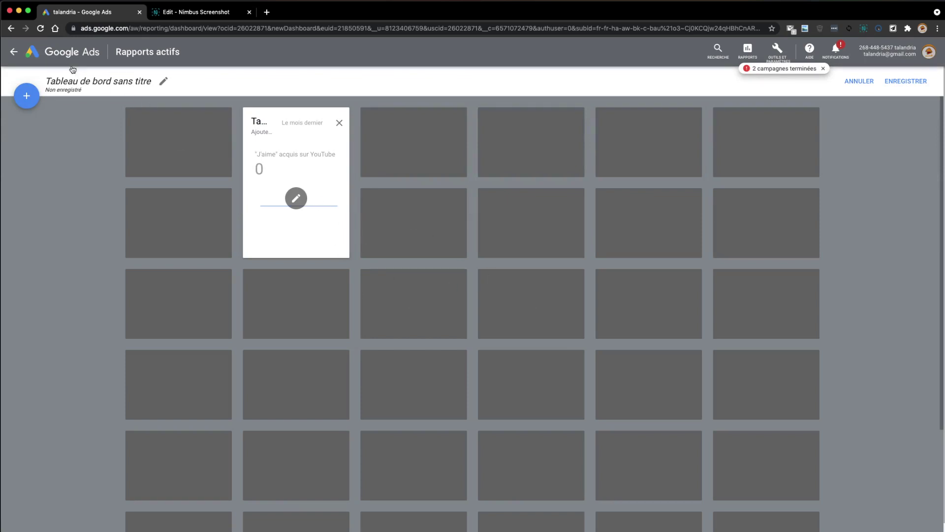
# Leave the dashboard without saving it and return to the list of reports.
pyautogui.click(13, 53)
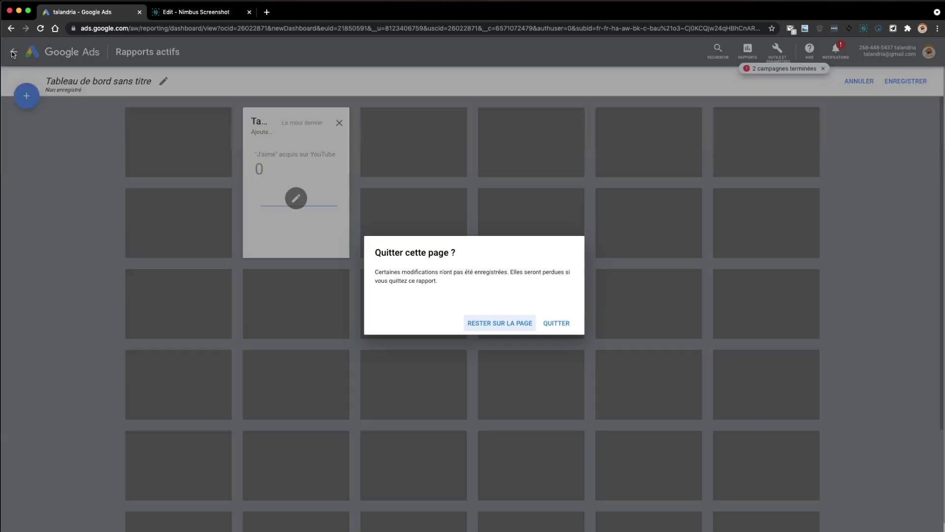
pyautogui.click(556, 323)
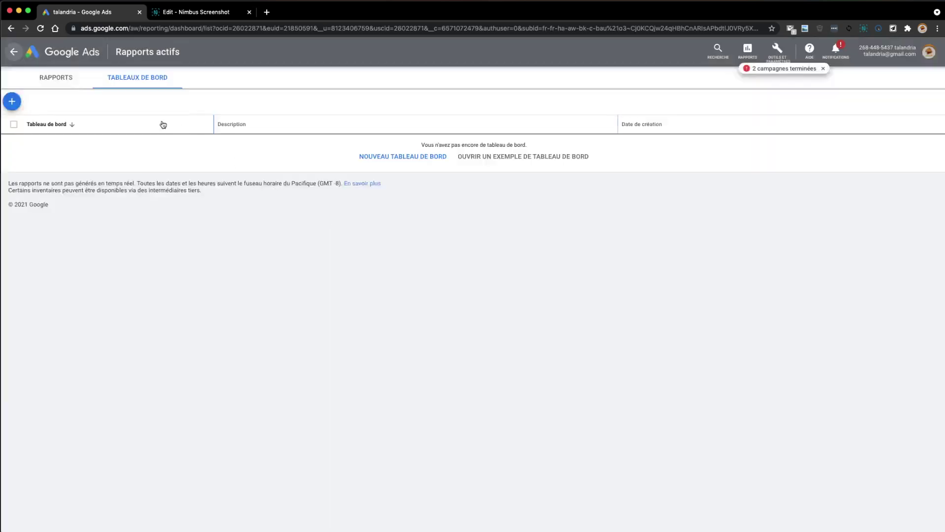
pyautogui.click(59, 82)
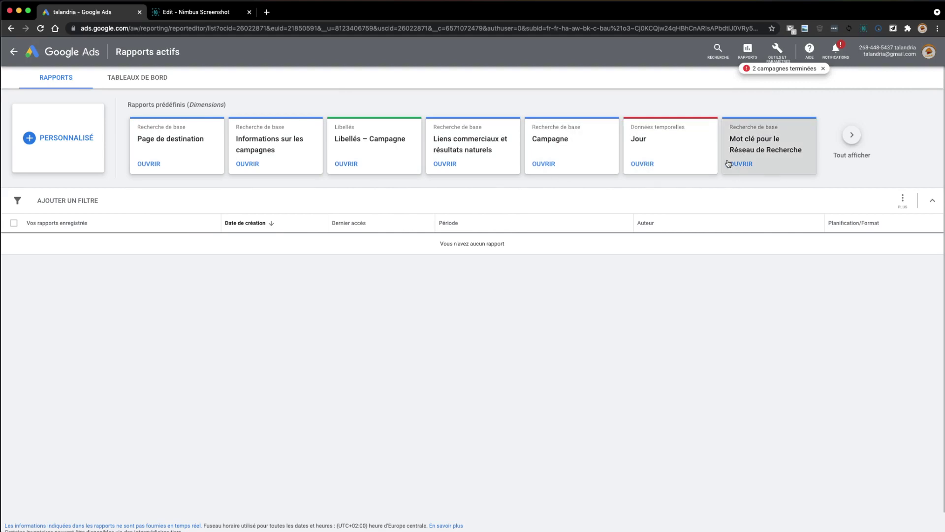
# Open the predefined Campagne report and answer Oui to the feedback question about the report editor.
pyautogui.click(544, 164)
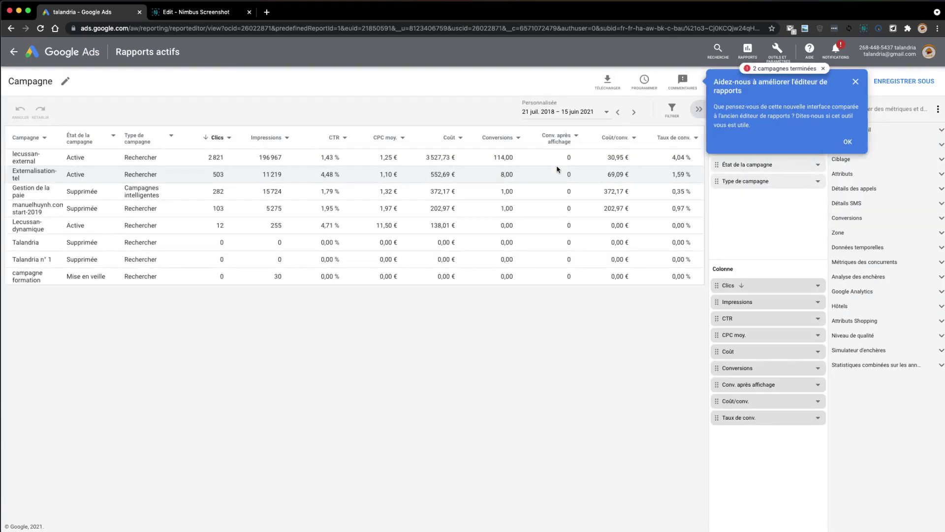
pyautogui.click(848, 142)
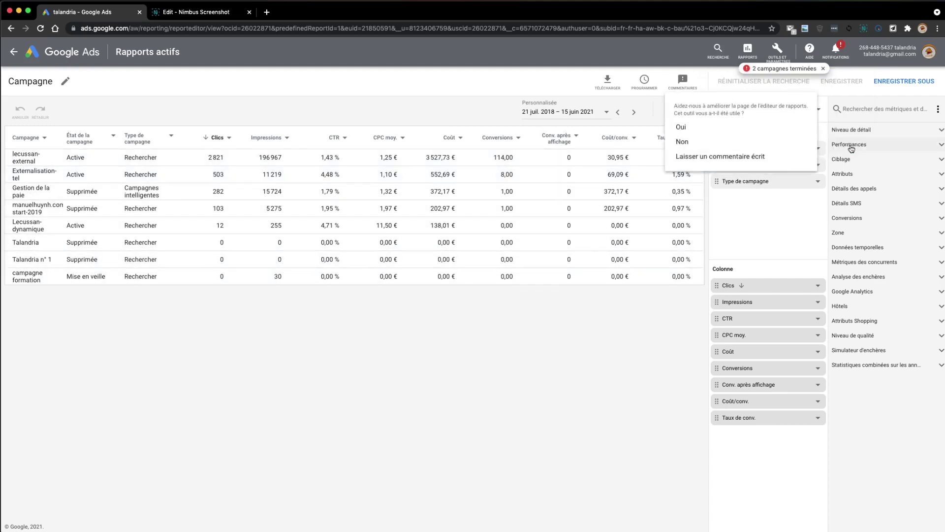
pyautogui.click(770, 129)
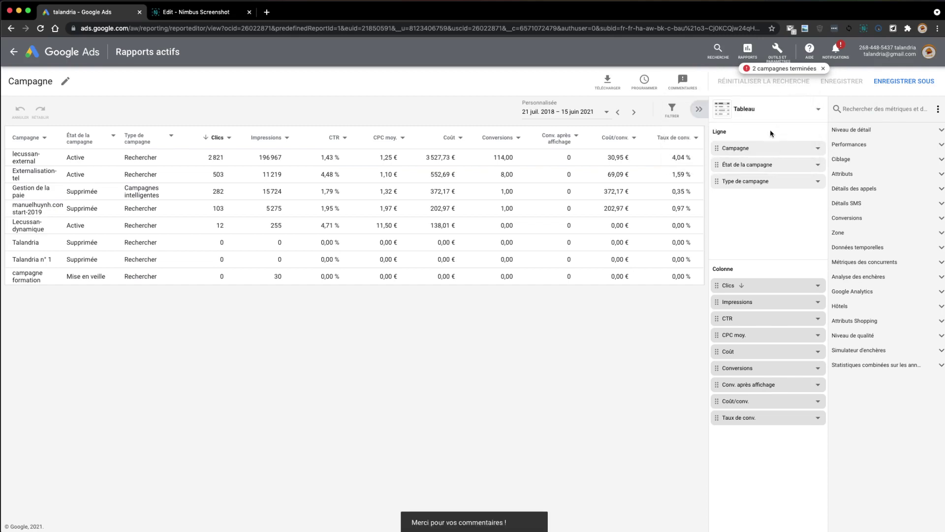
# Filter the report's État de la campagne row to Active campaigns only.
pyautogui.click(818, 169)
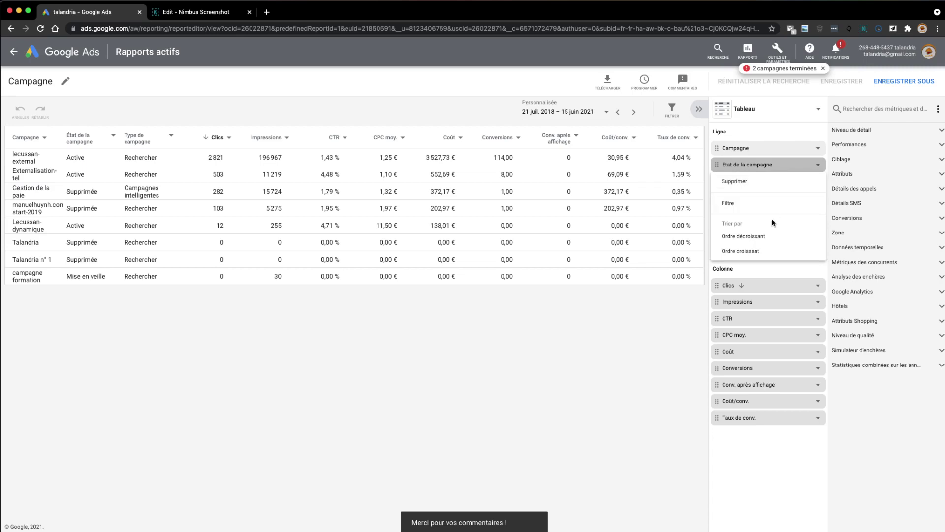
pyautogui.click(755, 203)
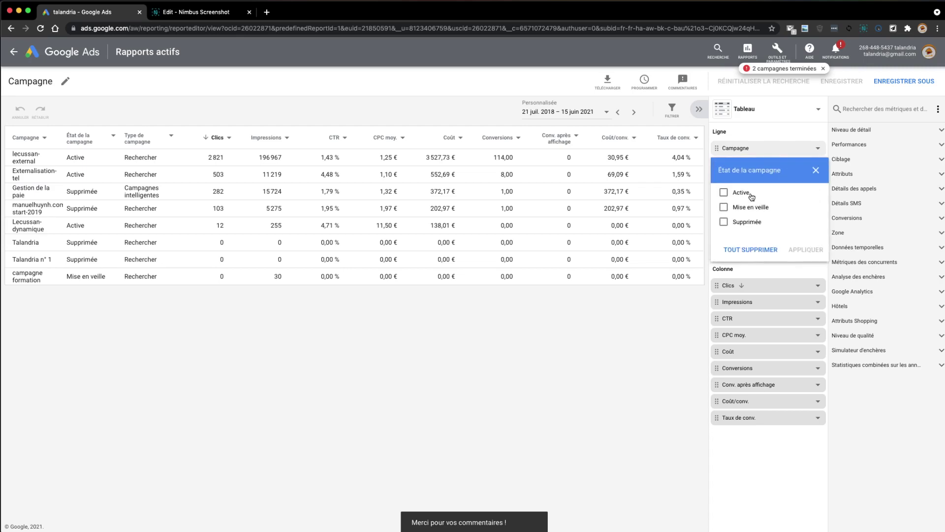
pyautogui.click(752, 196)
pyautogui.click(805, 250)
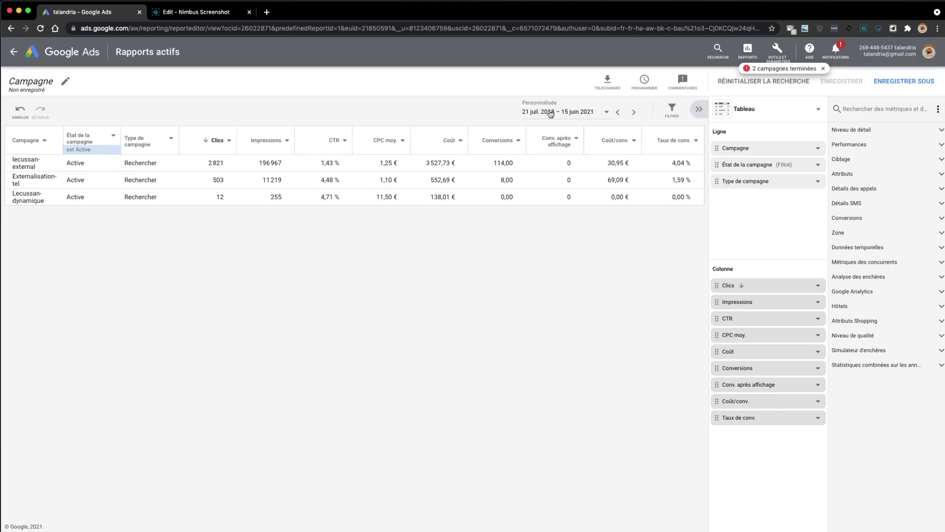
# Set the report's custom date range to 30 août 2018 – 25 juil. 2021.
pyautogui.click(597, 116)
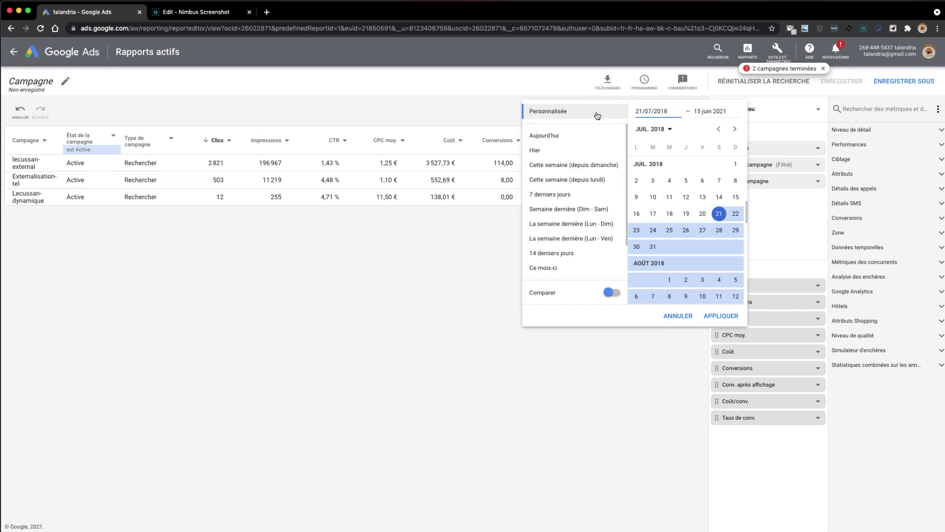
pyautogui.click(477, 100)
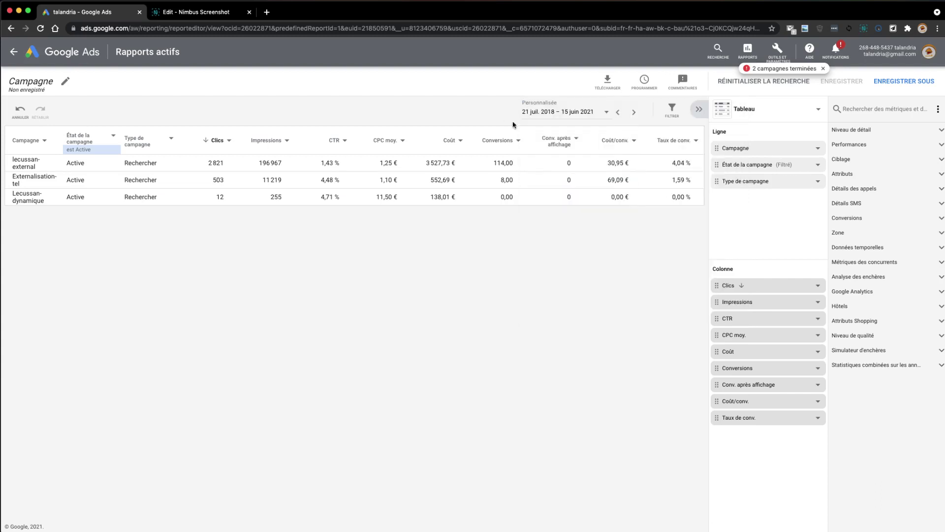
pyautogui.click(561, 118)
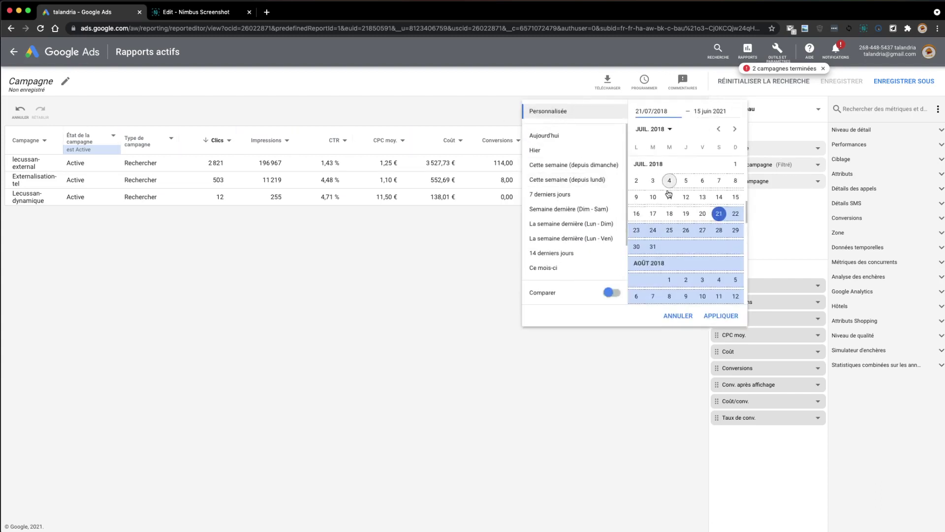
pyautogui.scroll(-3, 689, 264)
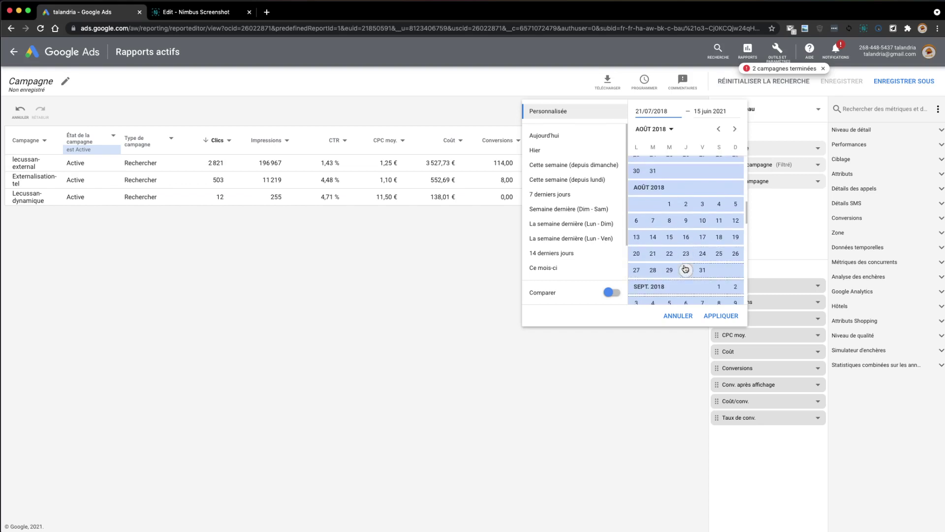
pyautogui.click(686, 269)
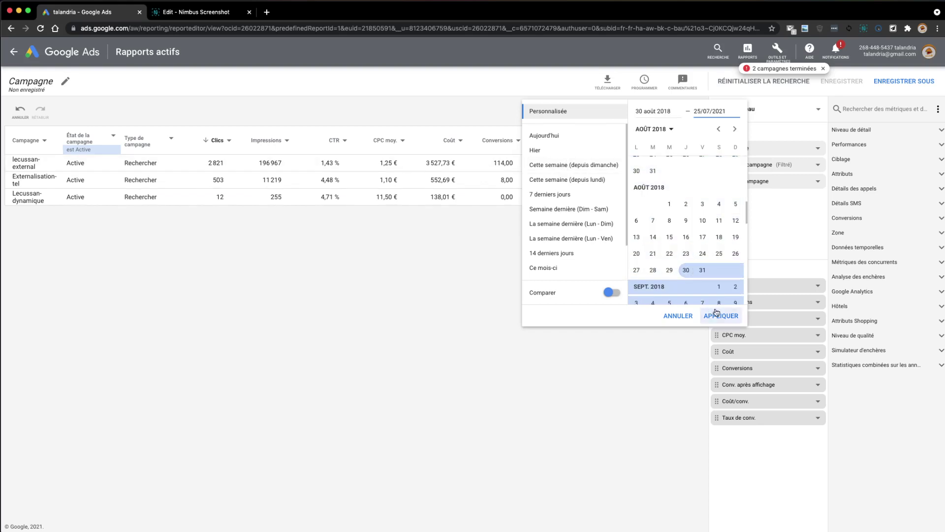
pyautogui.scroll(-5, 710, 282)
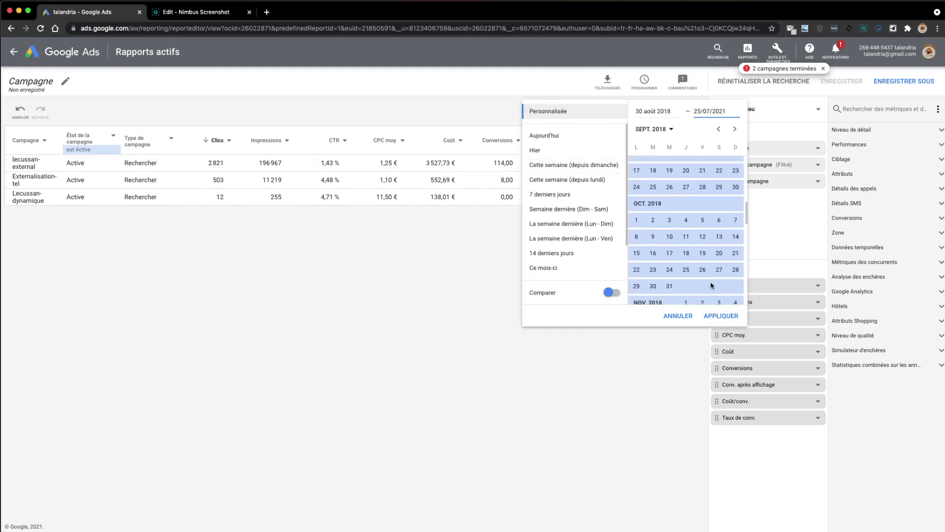
pyautogui.click(726, 317)
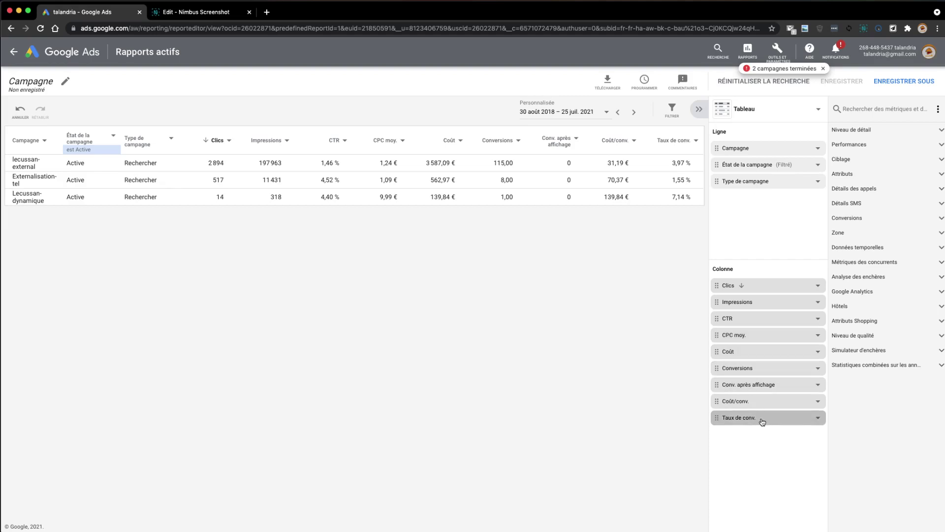
# Remove the Coût column from the Campagne report.
pyautogui.click(718, 351)
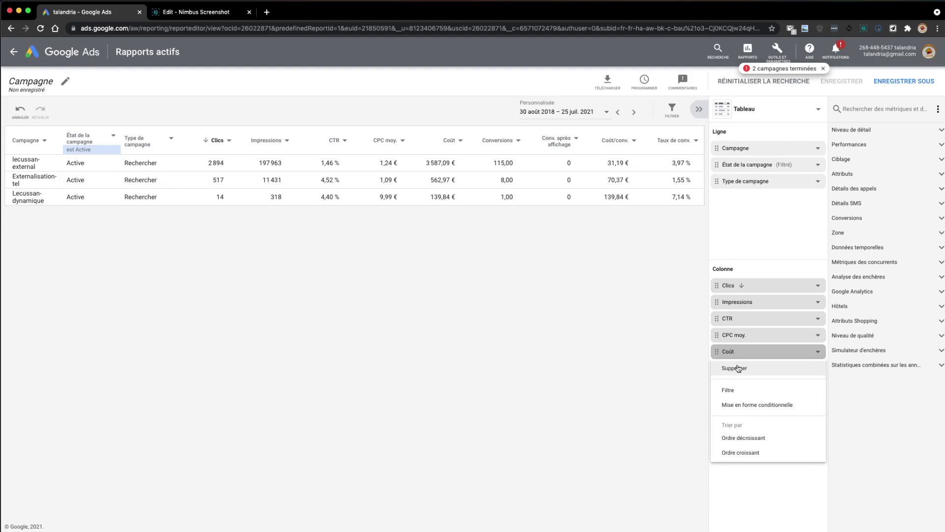
pyautogui.click(750, 355)
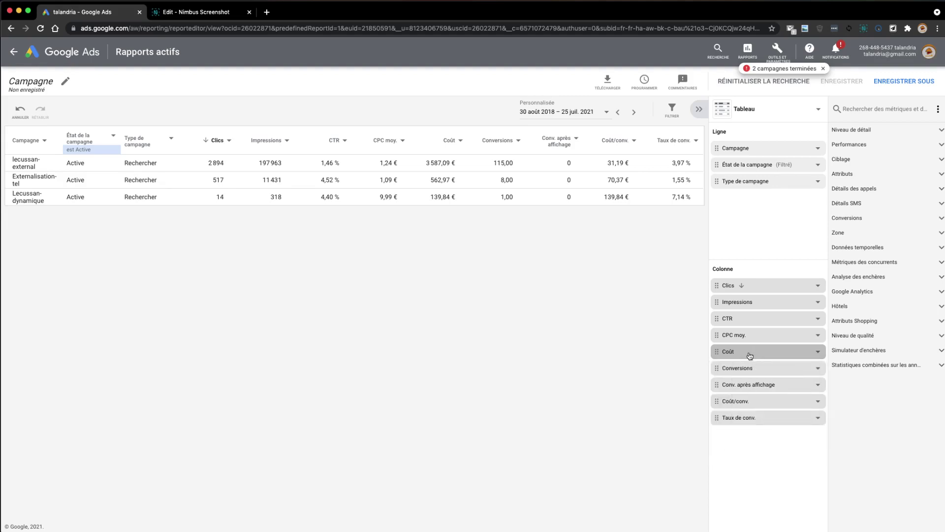
pyautogui.moveTo(750, 356); pyautogui.dragTo(878, 378)
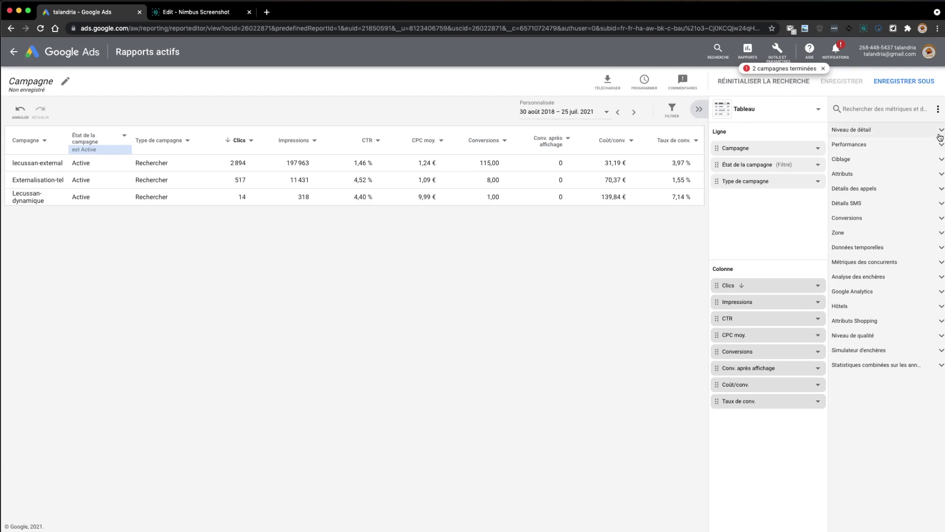
# Add the Âge dimension from the Ciblage category to the report as a column.
pyautogui.click(940, 159)
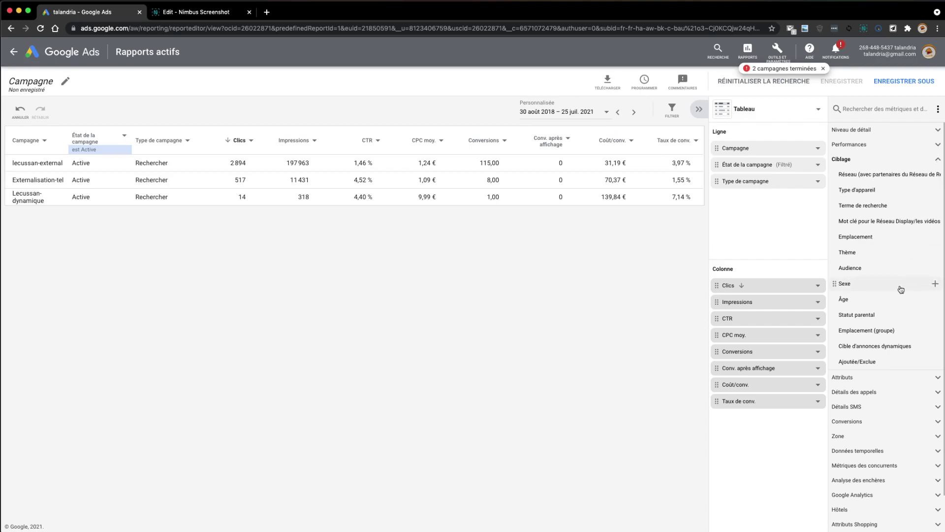
pyautogui.moveTo(895, 300); pyautogui.dragTo(779, 301)
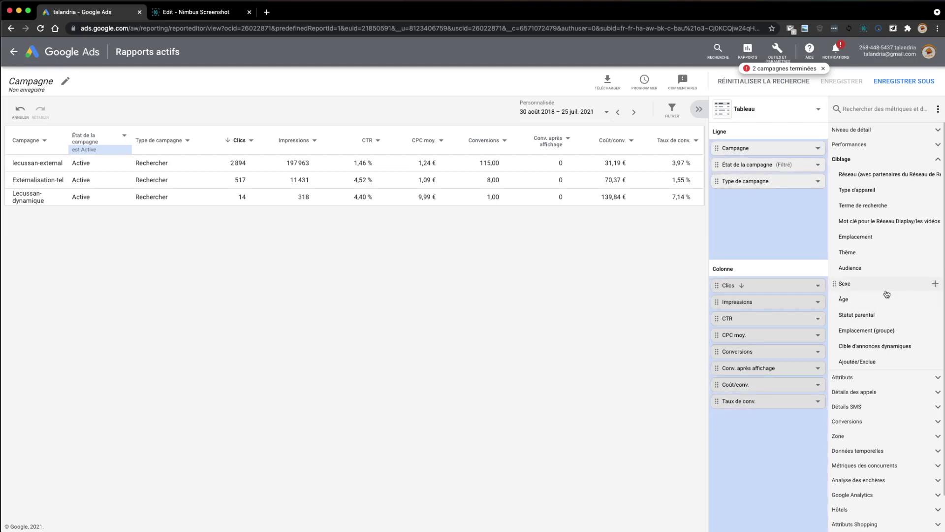
pyautogui.moveTo(887, 294); pyautogui.dragTo(887, 274)
pyautogui.click(936, 300)
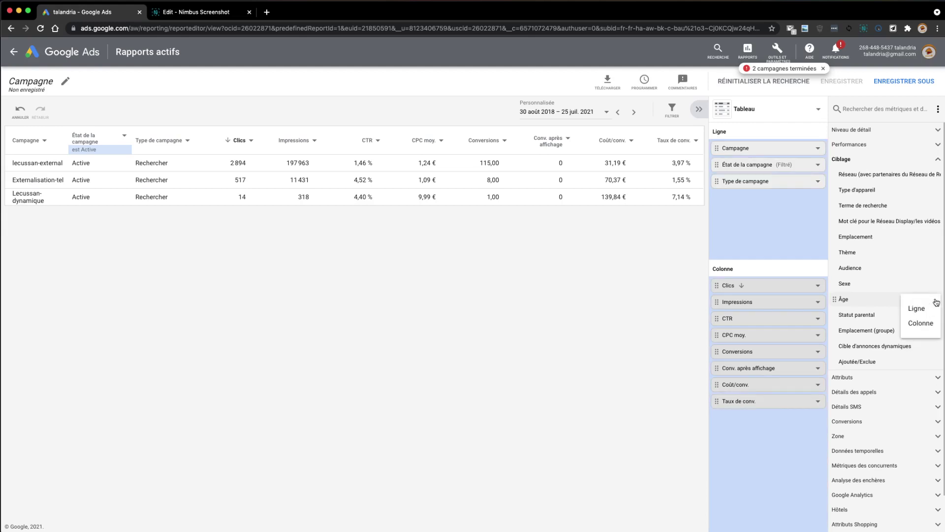
pyautogui.click(926, 324)
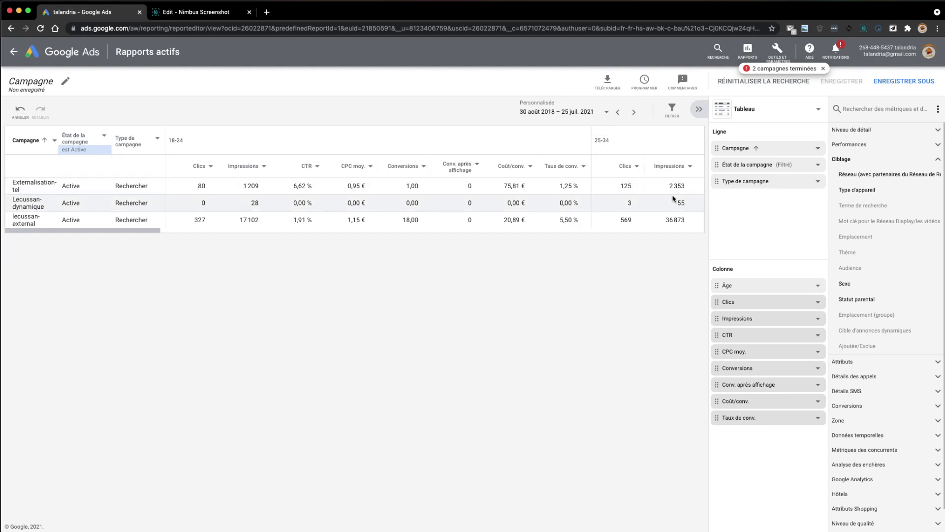
# Examine the campaign metrics for each age bracket across the widened table, then restore the report's editing options.
pyautogui.click(699, 112)
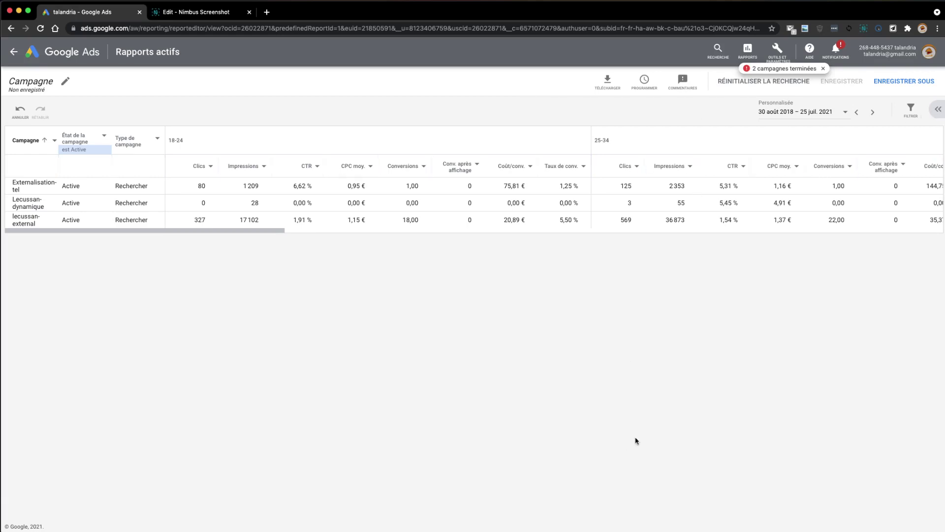
pyautogui.moveTo(247, 234); pyautogui.dragTo(549, 247)
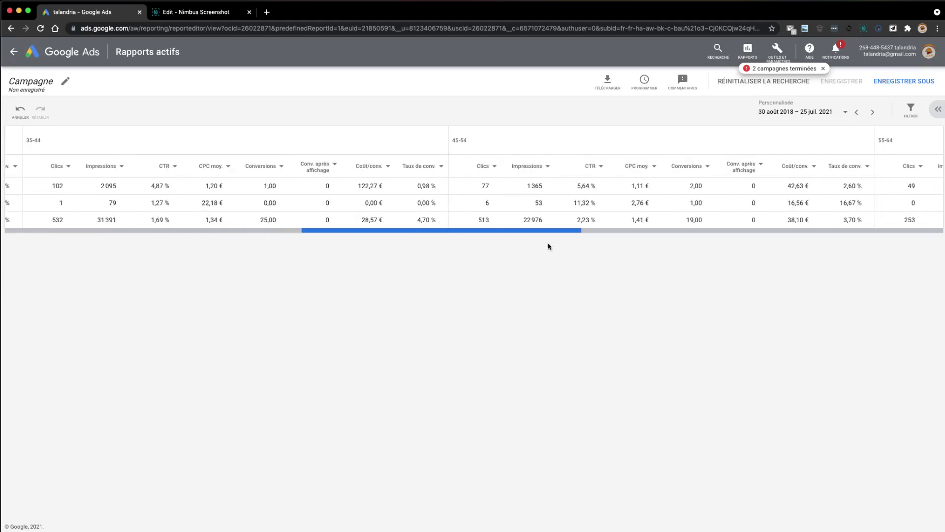
pyautogui.moveTo(496, 235); pyautogui.dragTo(282, 244)
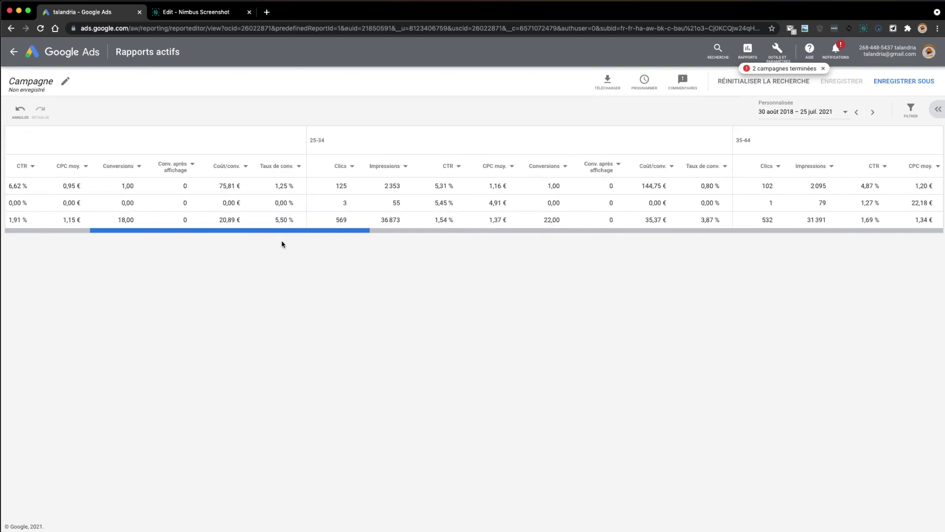
pyautogui.hscroll(-1, 351, 232)
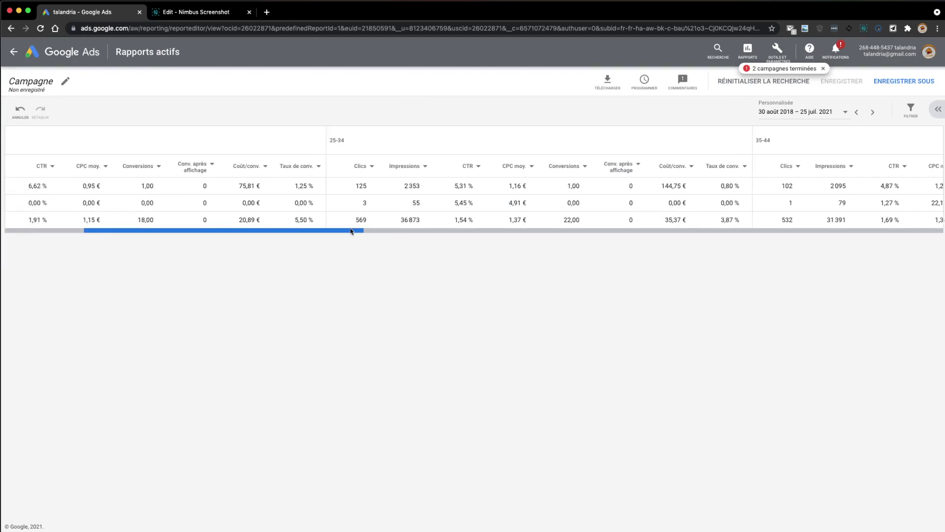
pyautogui.hscroll(-5, 351, 232)
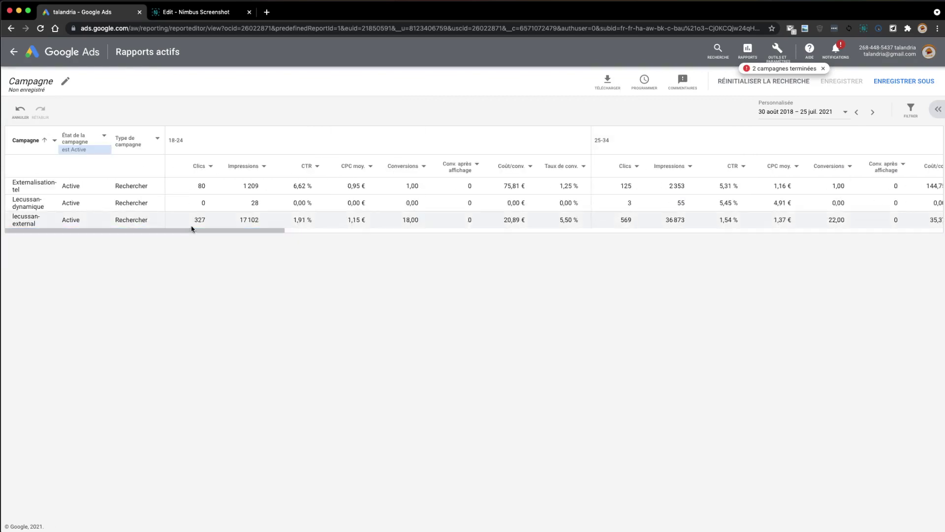
pyautogui.click(939, 109)
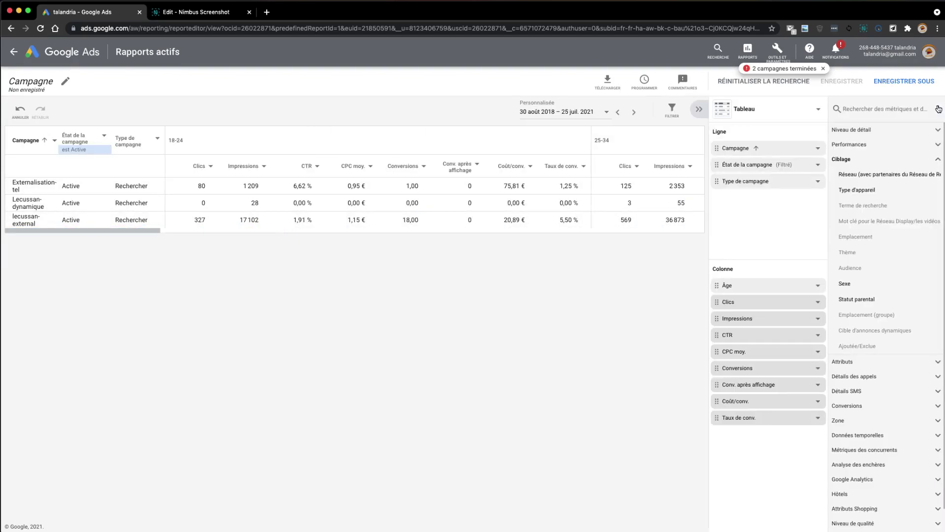
# Browse the available fields under Analyse des enchères, Google Analytics and Performances.
pyautogui.click(940, 159)
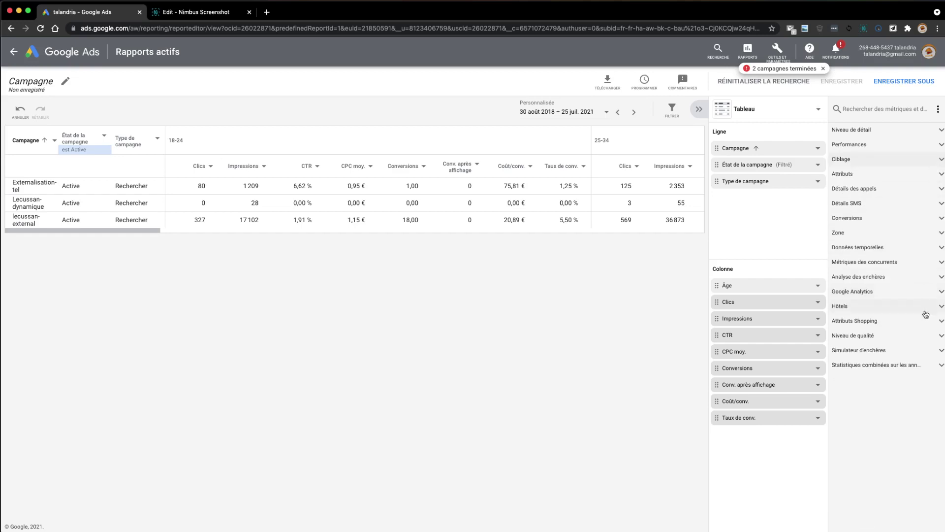
pyautogui.click(940, 278)
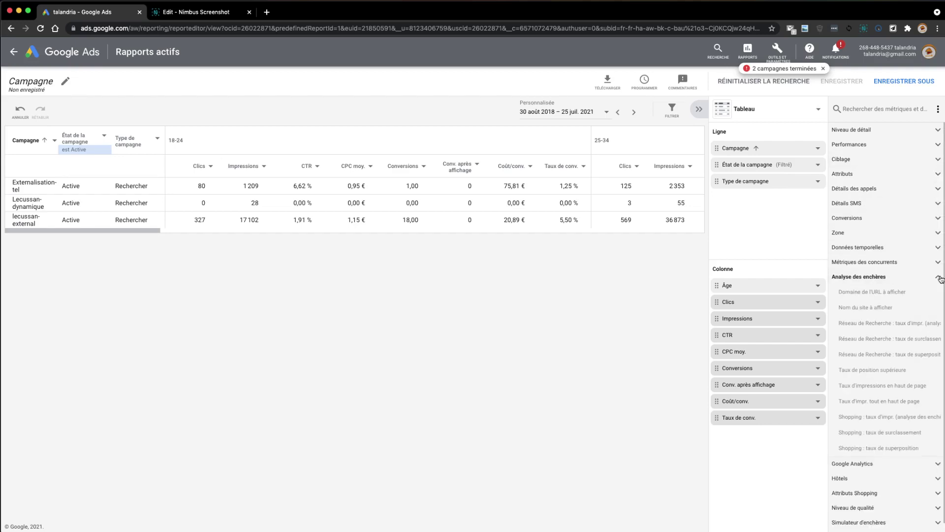
pyautogui.click(940, 279)
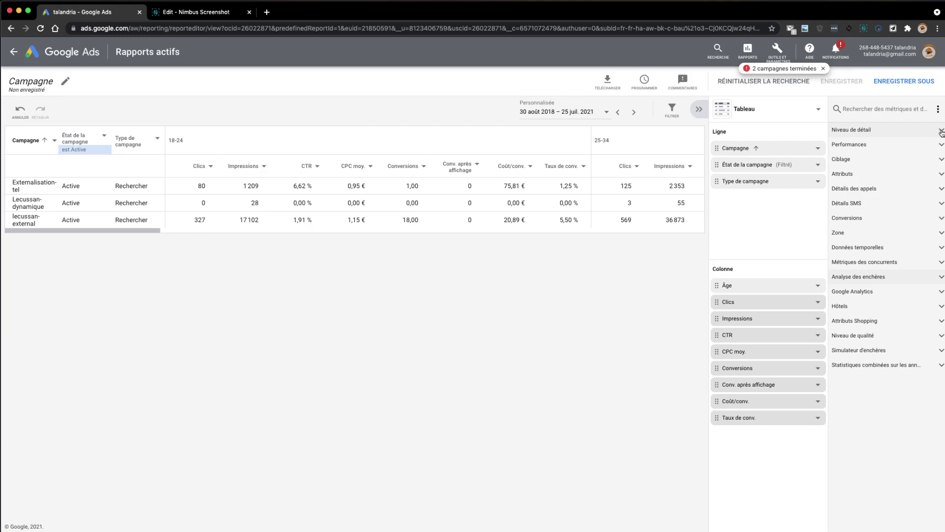
pyautogui.click(942, 291)
pyautogui.click(942, 294)
pyautogui.click(942, 146)
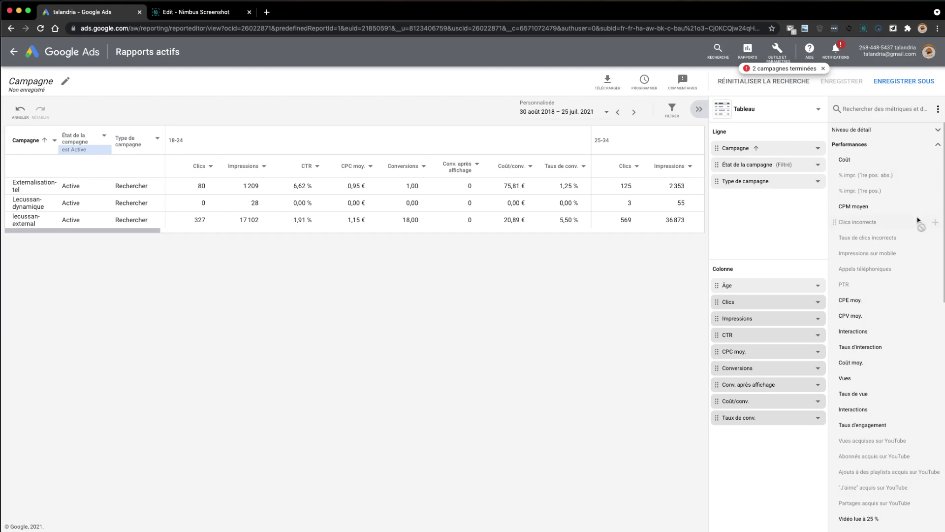
pyautogui.scroll(-4, 919, 221)
pyautogui.scroll(-6, 919, 221)
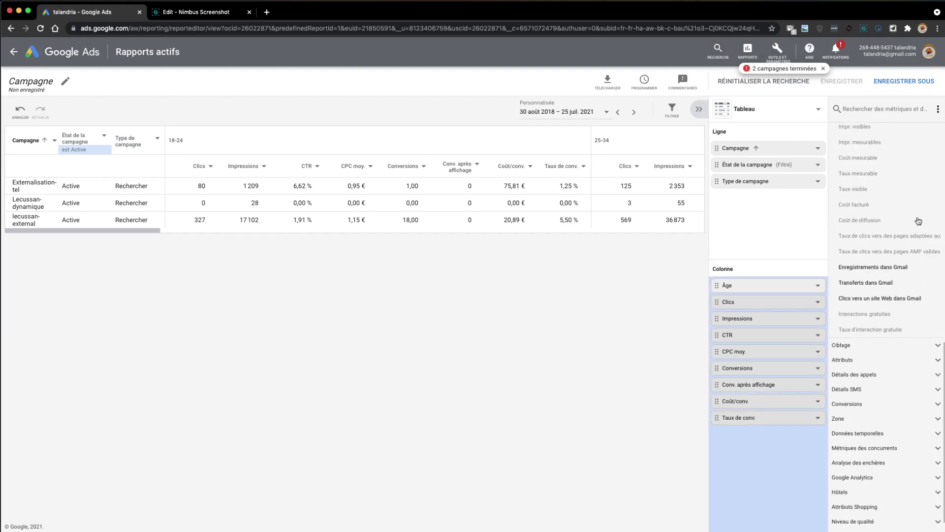
pyautogui.scroll(10, 918, 221)
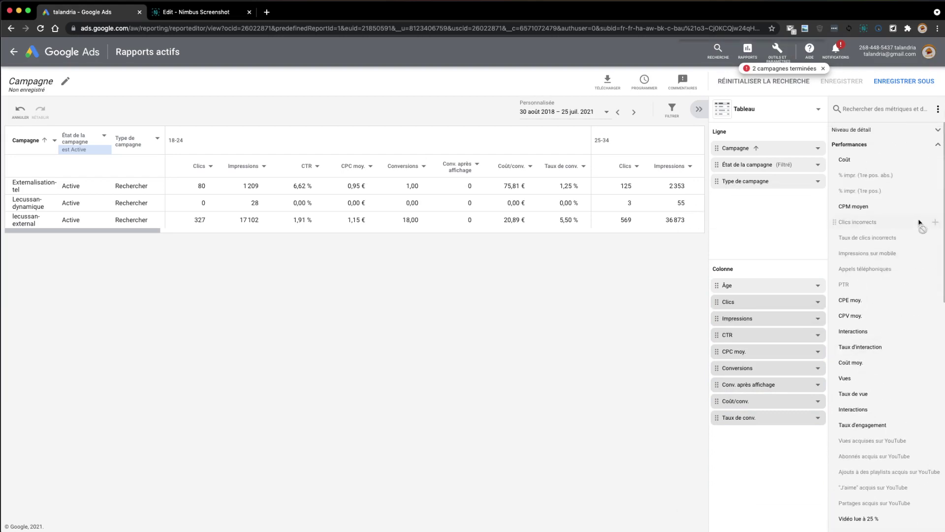
# Search the metrics and dimensions for "mois" and add Mois to the report as a row.
pyautogui.click(900, 112)
pyautogui.write('mois')
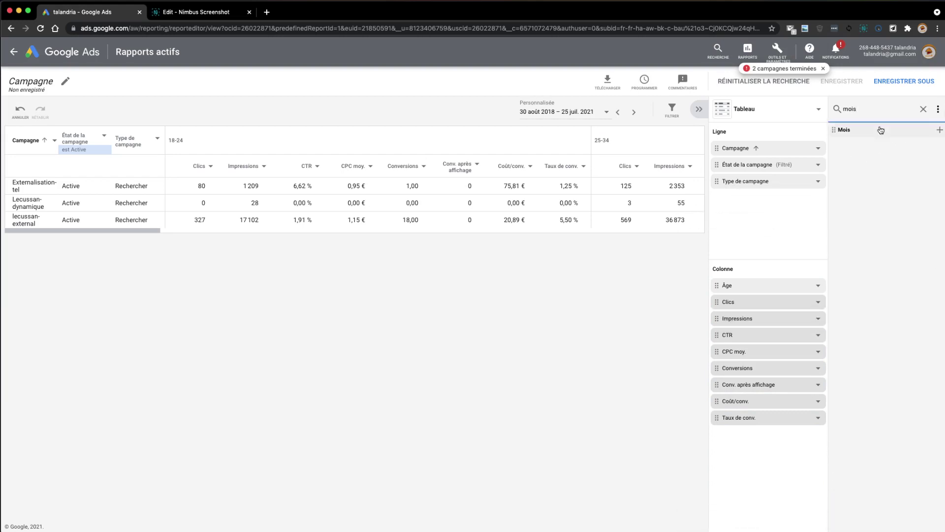
pyautogui.click(940, 130)
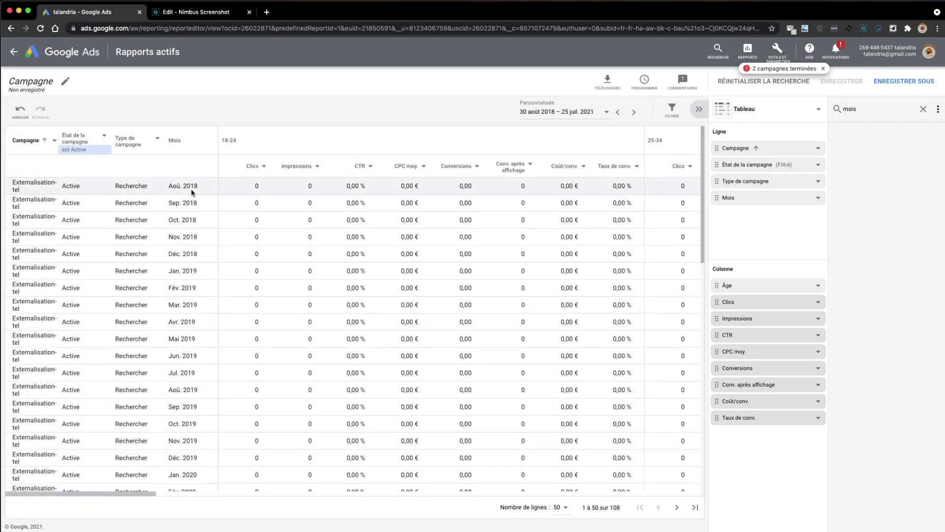
# Sort the monthly report by Clics of the 18-24 age bracket in descending order.
pyautogui.scroll(-3, 181, 315)
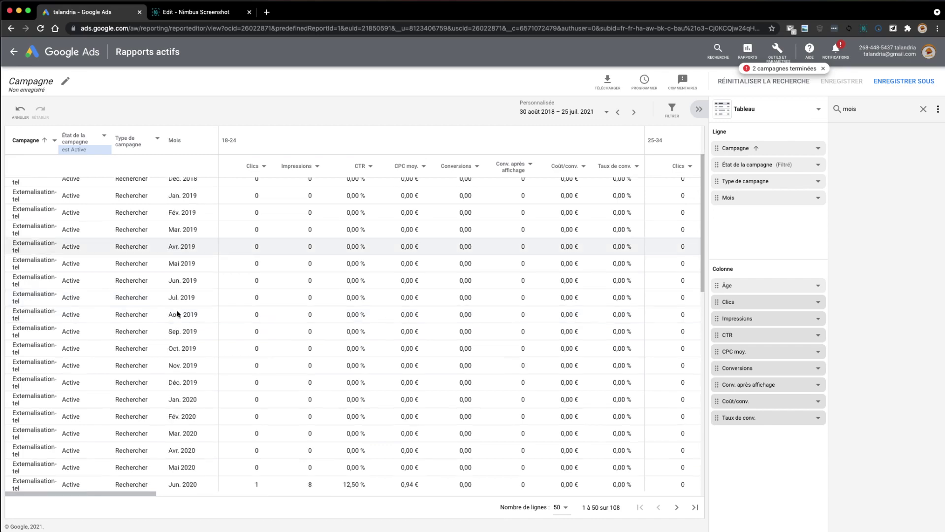
pyautogui.scroll(-10, 178, 314)
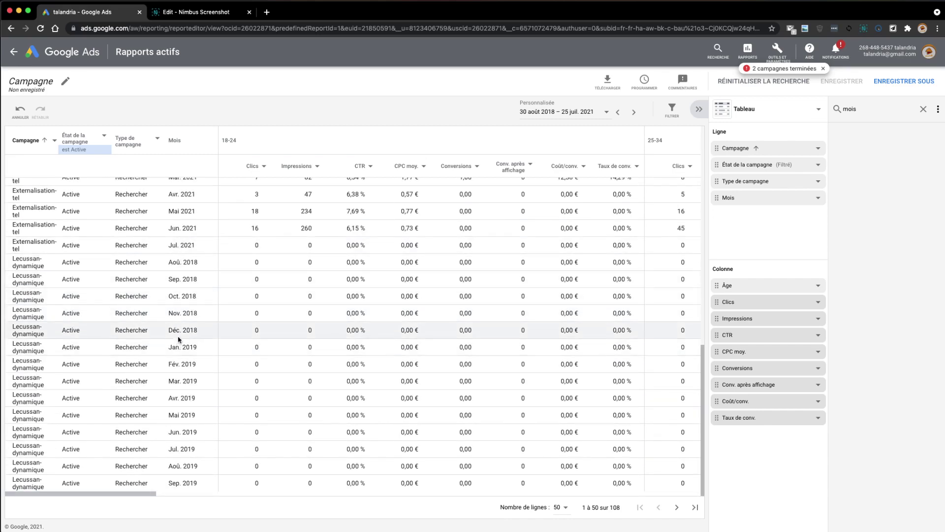
pyautogui.scroll(10, 178, 338)
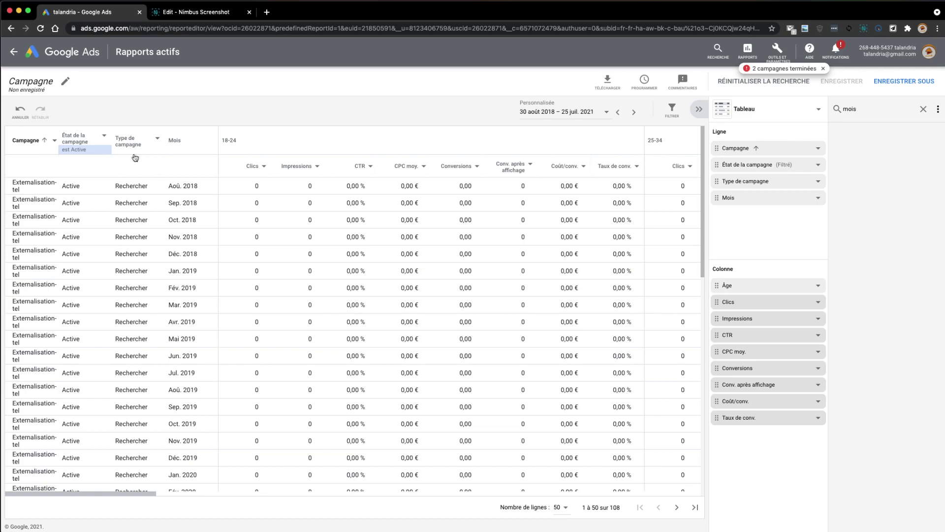
pyautogui.click(263, 167)
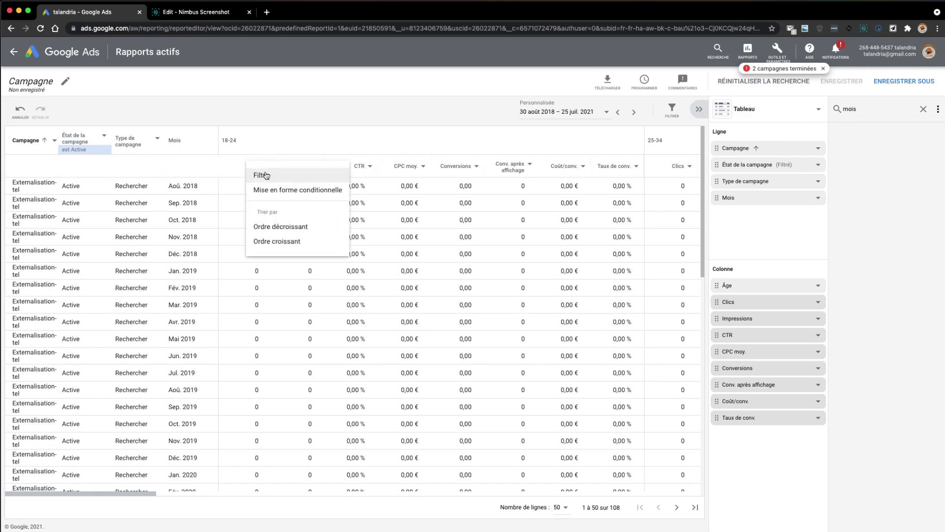
pyautogui.click(274, 227)
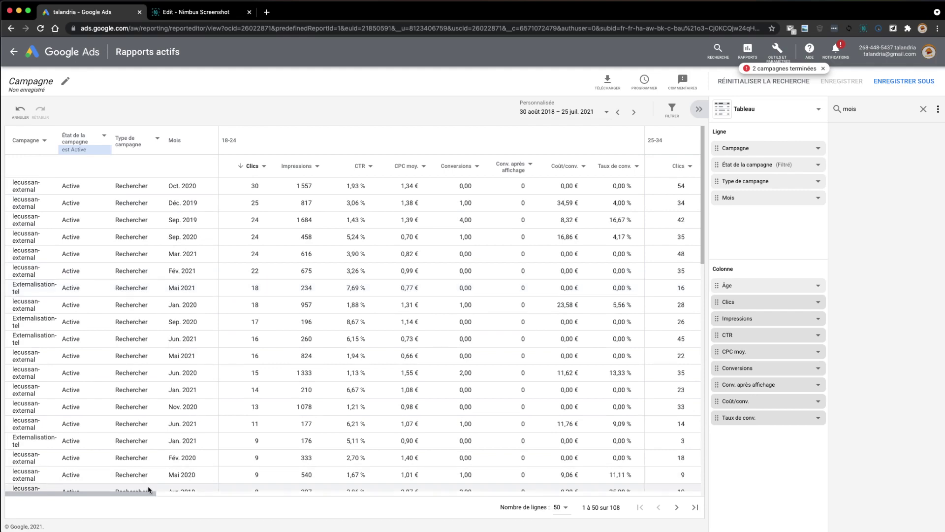
# Examine the sorted monthly figures across the age brackets and clear the "mois" search.
pyautogui.moveTo(144, 494); pyautogui.dragTo(382, 504)
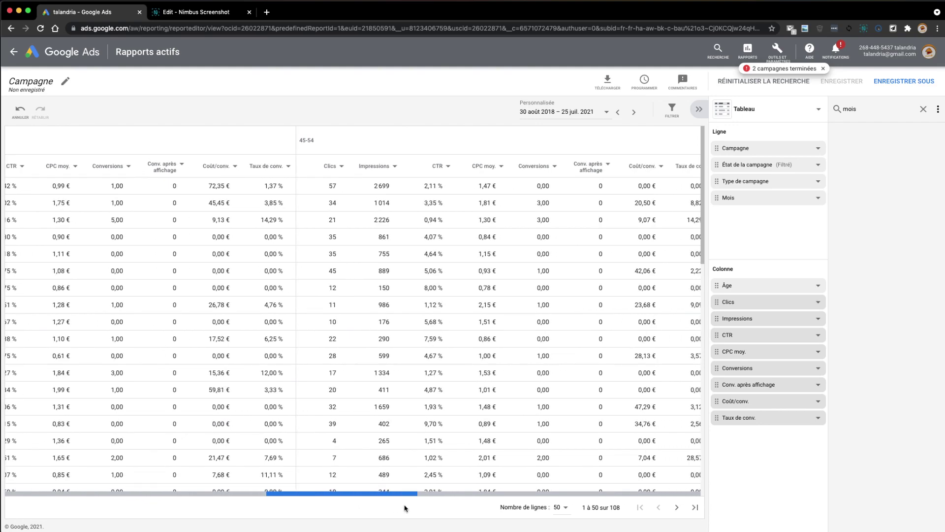
pyautogui.moveTo(399, 507); pyautogui.dragTo(133, 472)
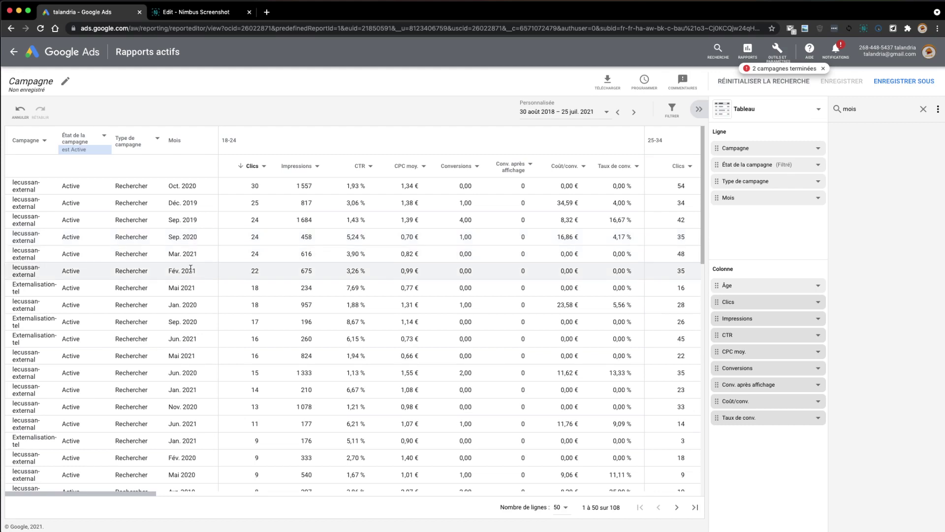
pyautogui.scroll(-2, 193, 248)
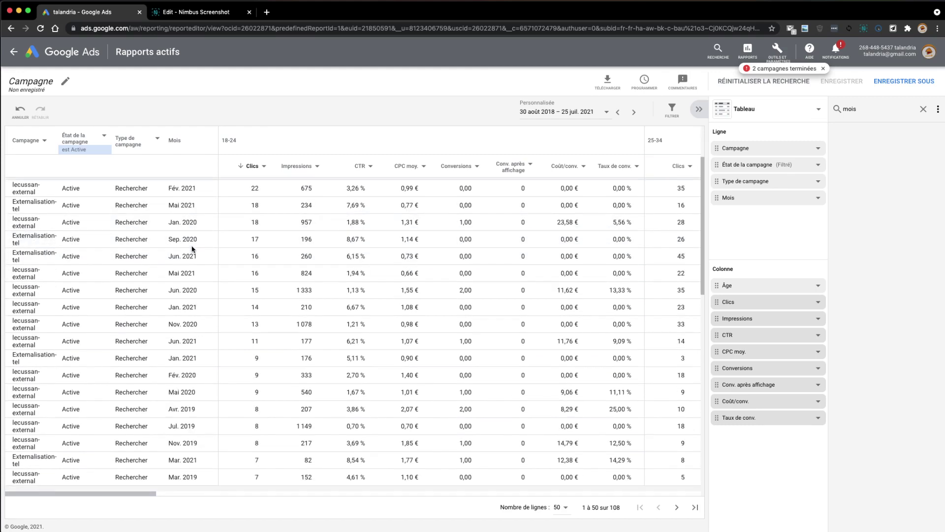
pyautogui.scroll(-2, 193, 249)
pyautogui.scroll(4, 193, 249)
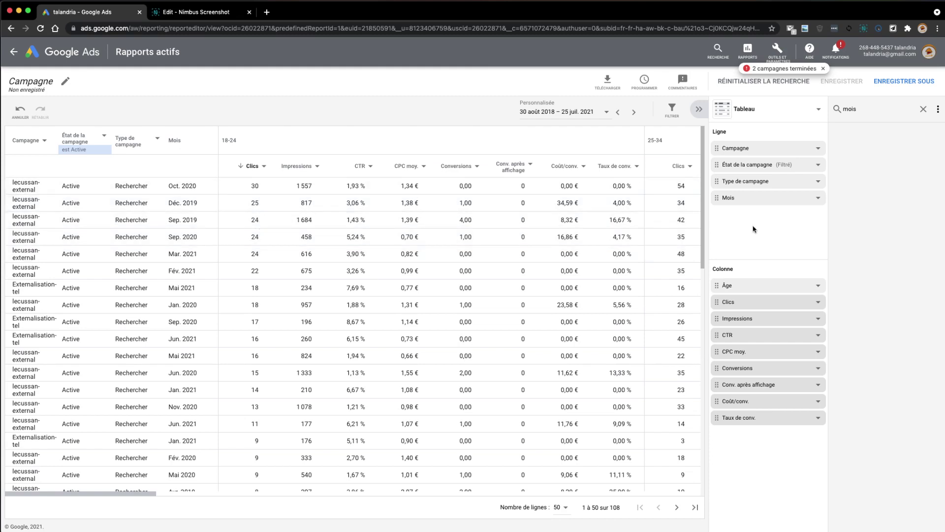
pyautogui.click(924, 109)
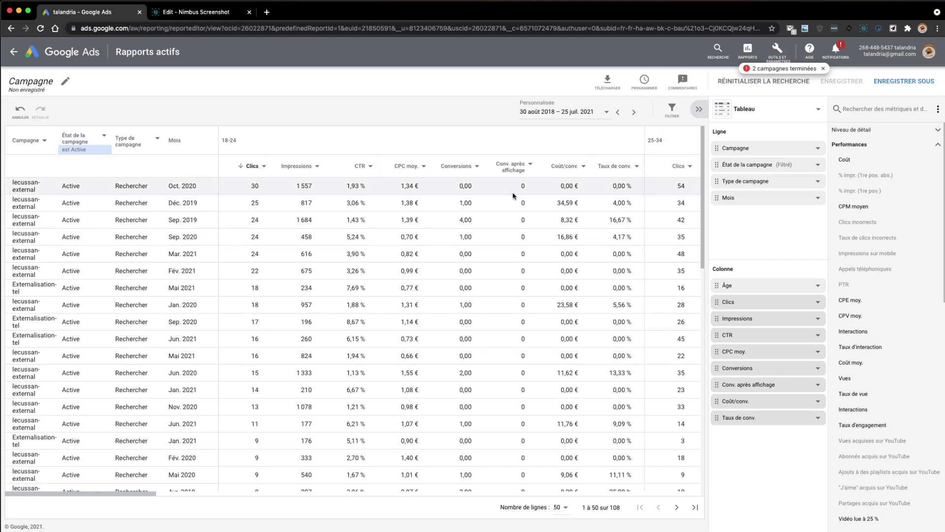
# Rename the report as stats-ages-mois.
pyautogui.click(66, 82)
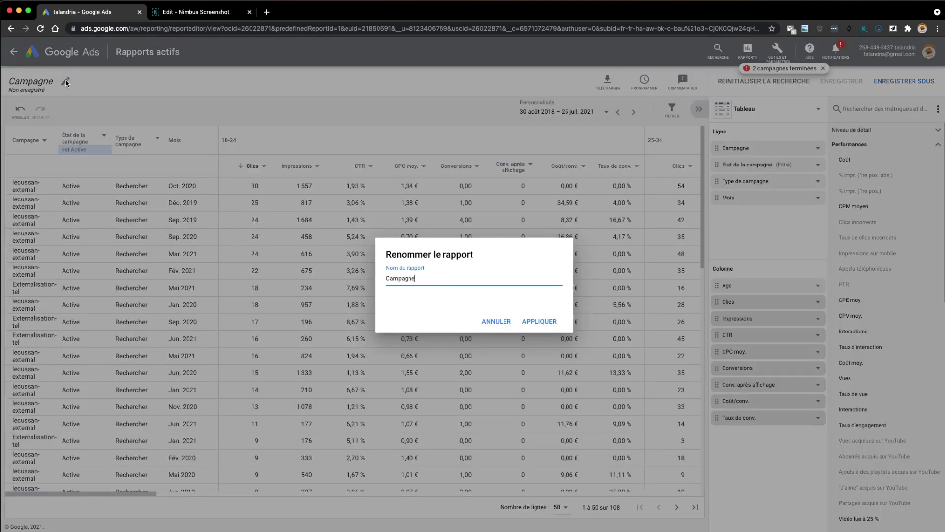
pyautogui.moveTo(419, 280); pyautogui.dragTo(381, 283)
pyautogui.write('sta')
pyautogui.press('Tab')
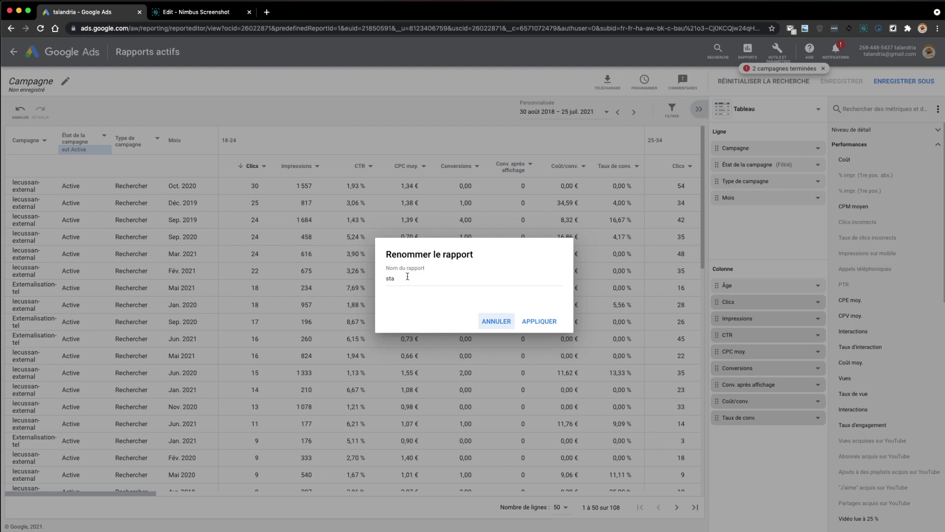
pyautogui.click(409, 278)
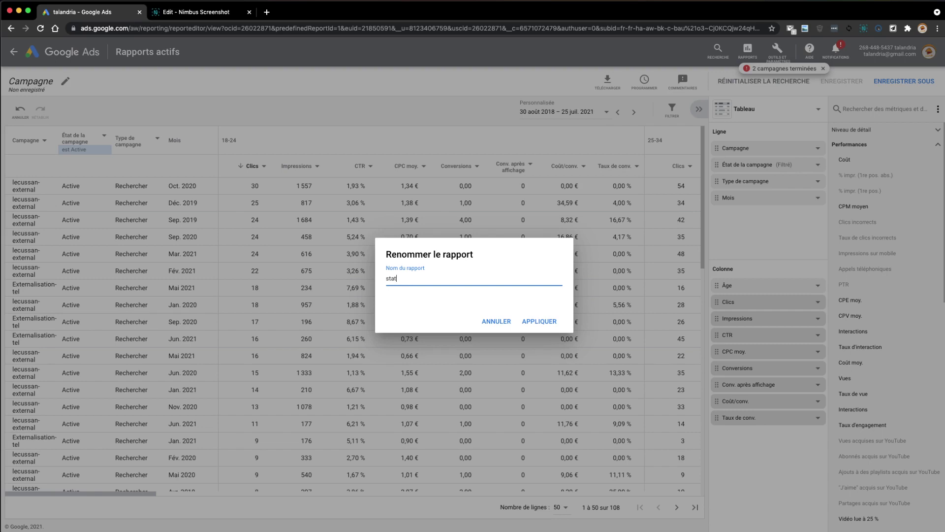
pyautogui.write('parages')
pyautogui.press('BackSpace')
pyautogui.press('BackSpace')
pyautogui.press('BackSpace')
pyautogui.press('BackSpace')
pyautogui.press('BackSpace')
pyautogui.press('BackSpace')
pyautogui.press('BackSpace')
pyautogui.write('q')
pyautogui.press('BackSpace')
pyautogui.write('s-ages-mois')
pyautogui.click(539, 321)
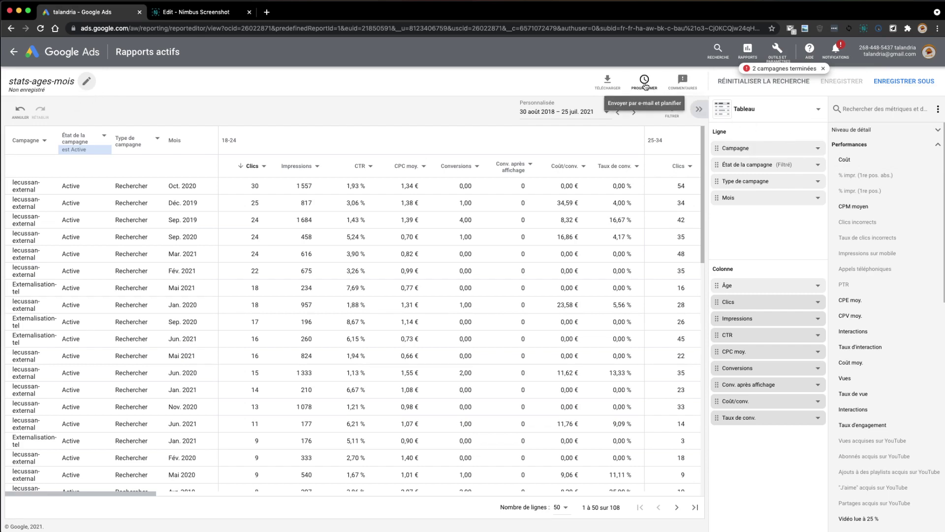
# Review the report's download formats and its e-mail scheduling frequencies, and cancel the scheduling without sending.
pyautogui.click(606, 85)
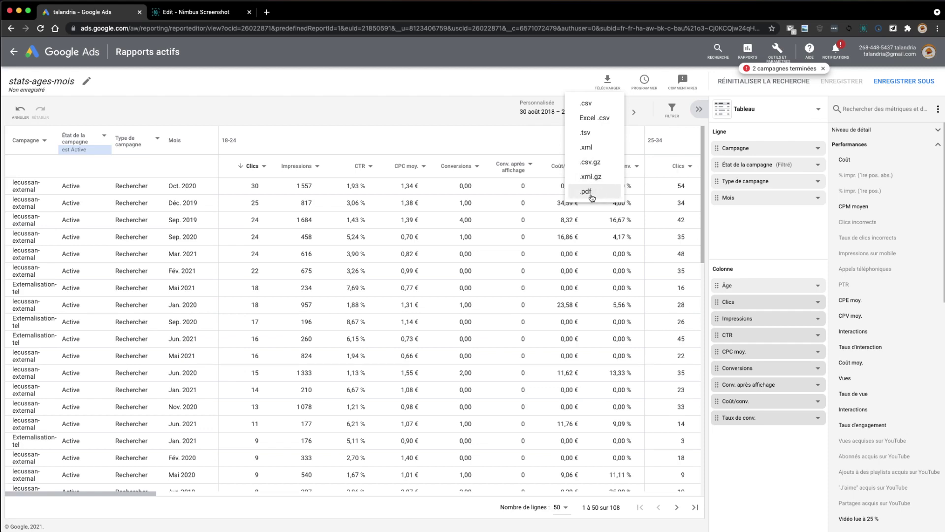
pyautogui.click(645, 80)
pyautogui.click(645, 80)
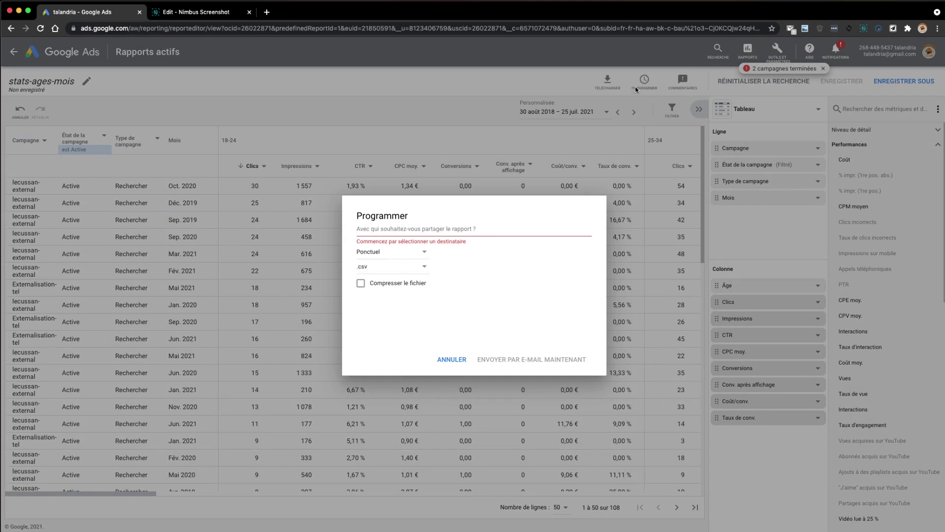
pyautogui.click(448, 228)
pyautogui.click(420, 309)
pyautogui.click(424, 253)
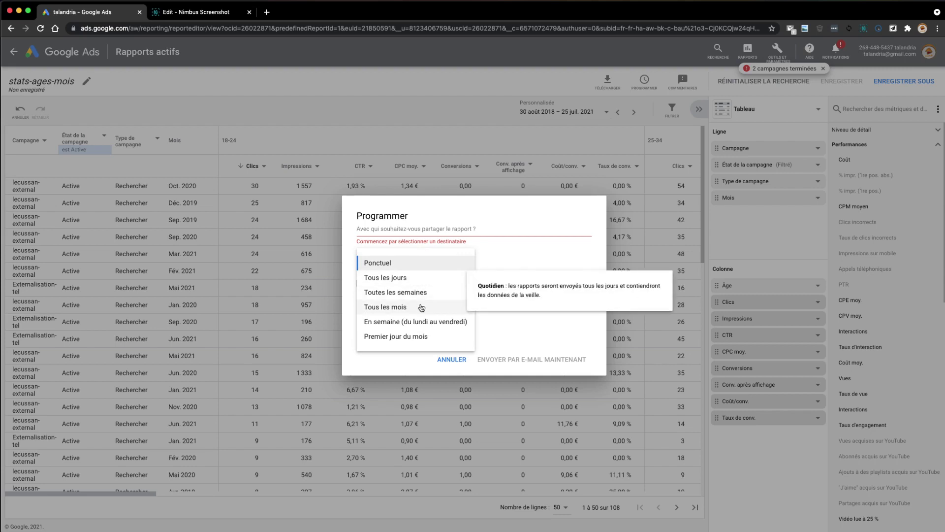
pyautogui.click(503, 324)
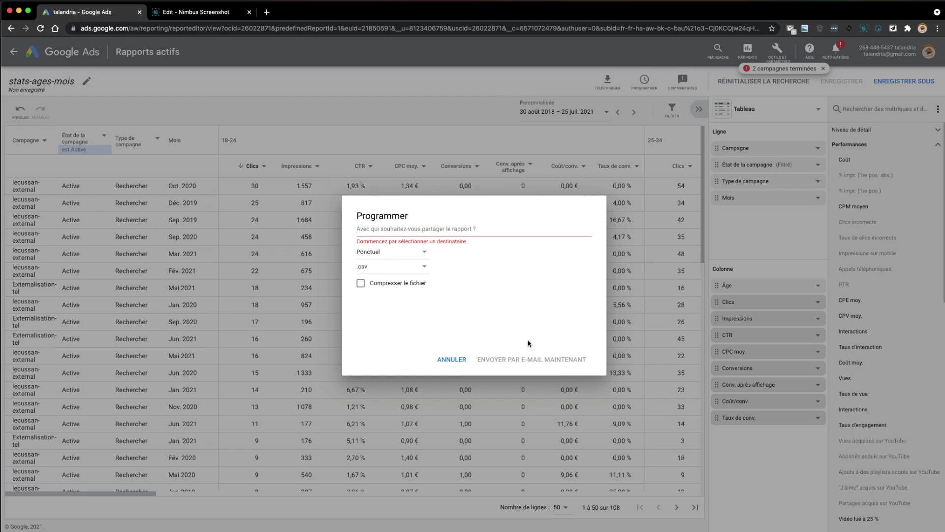
pyautogui.click(451, 358)
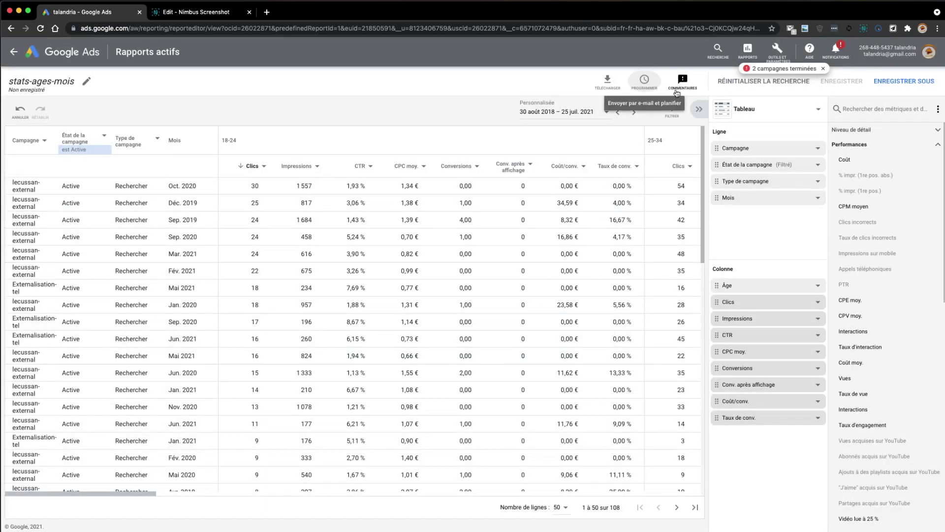
# Open the save-as dialog for the stats-ages-mois report and cancel it without saving.
pyautogui.click(889, 81)
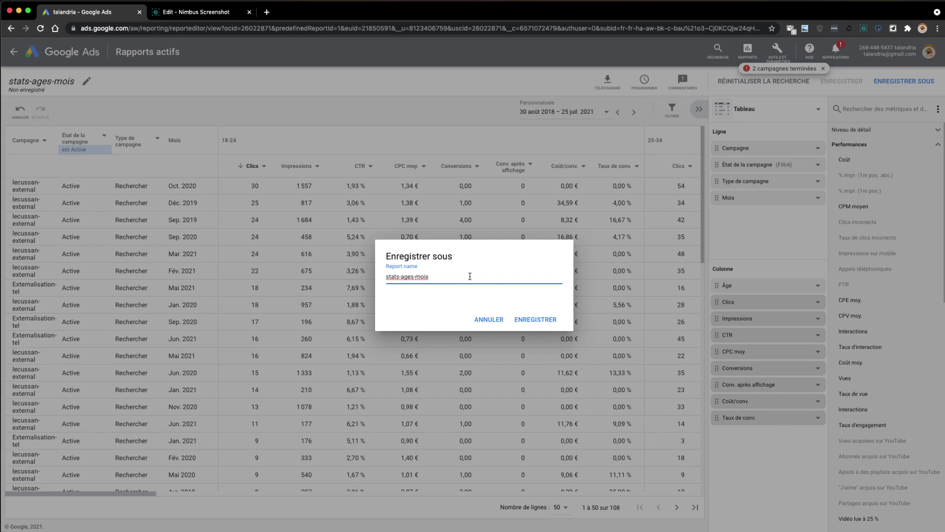
pyautogui.click(487, 320)
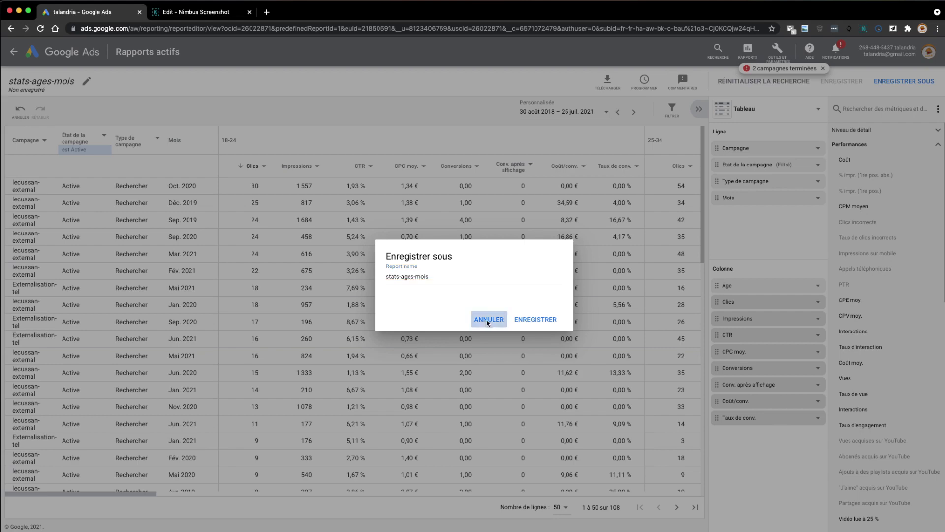